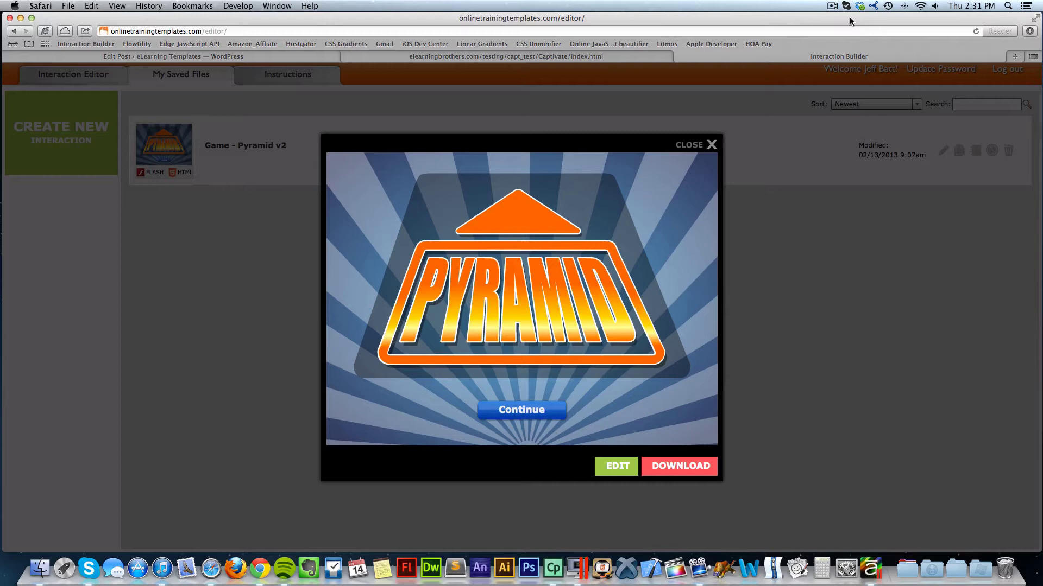
# Switch from the Pyramid game preview to the SampleCap project in Adobe Captivate
pyautogui.press('super+Tab')
pyautogui.press('super+Tab')
pyautogui.press('super+Tab')
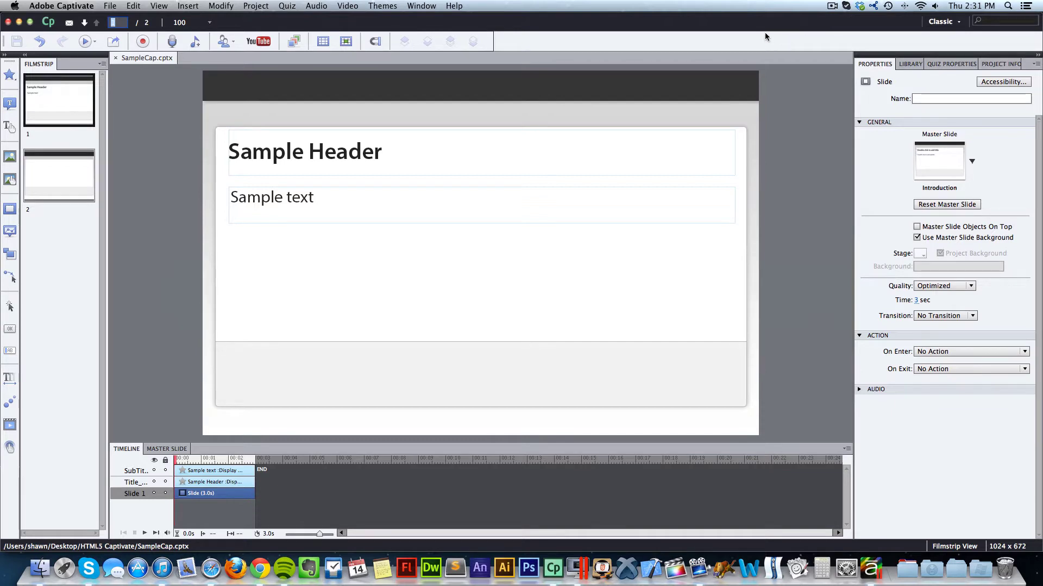
# Go to blank slide 2 and look through the insertable objects and slide-exit options
pyautogui.click(73, 181)
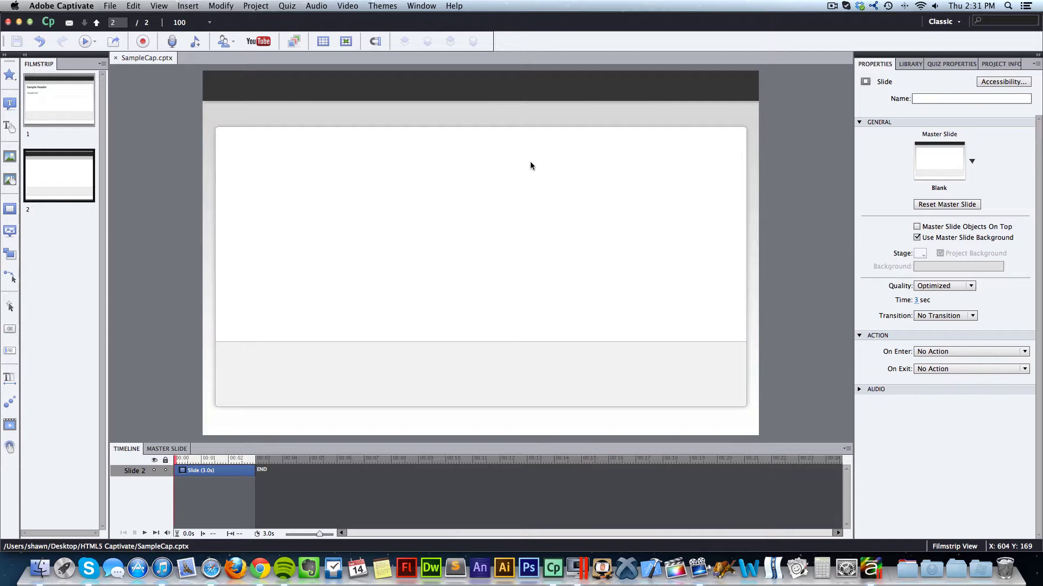
pyautogui.click(186, 7)
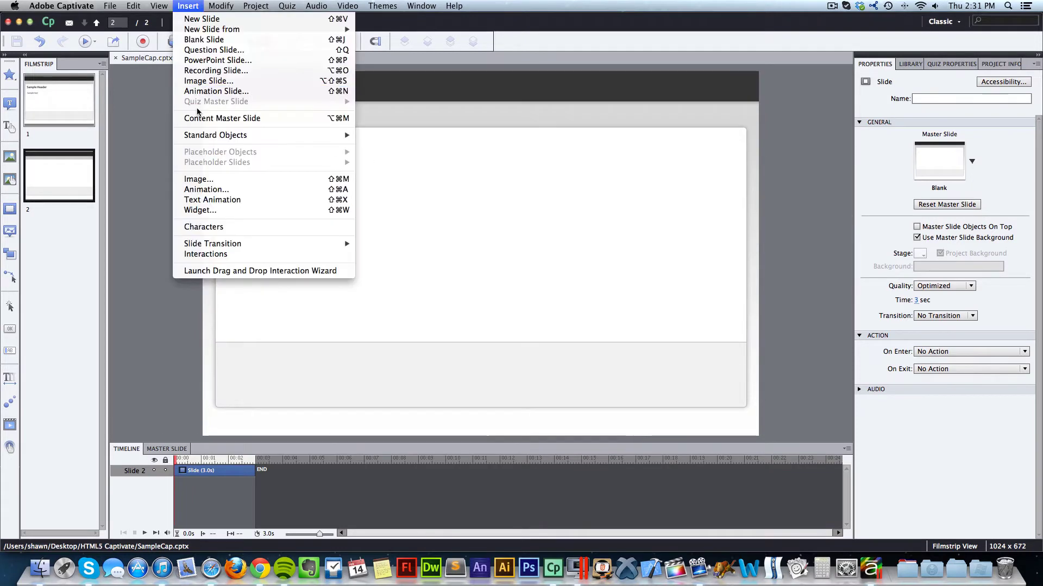
pyautogui.click(506, 207)
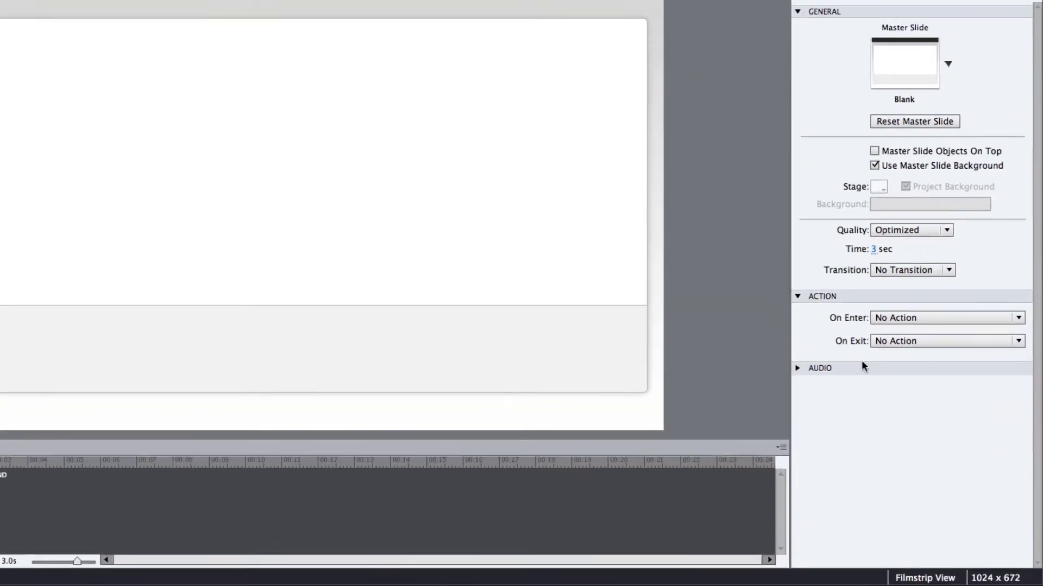
pyautogui.click(933, 366)
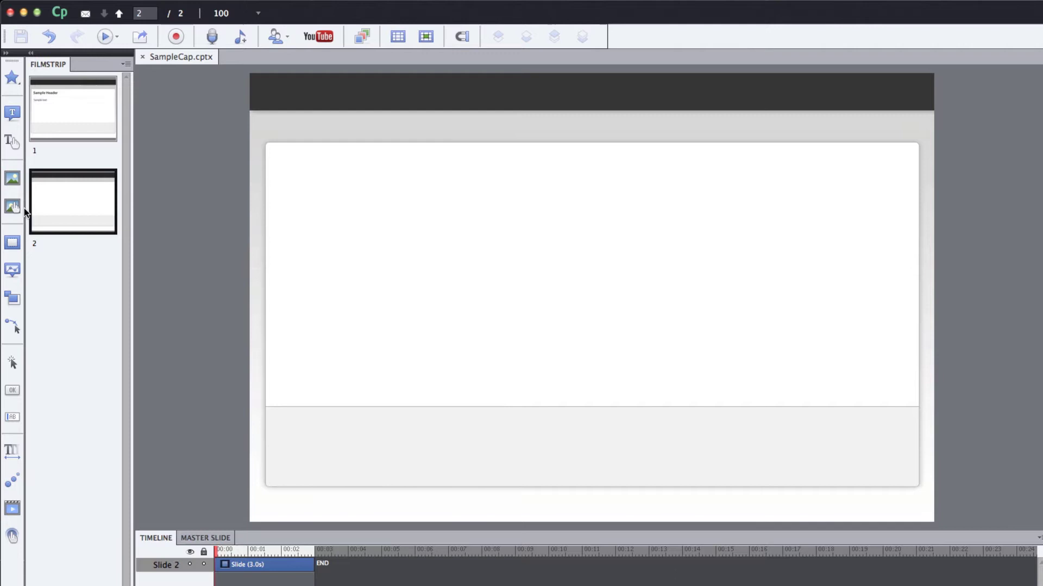
# Add a highlight box to slide 2, move it top right, then delete it
pyautogui.click(12, 241)
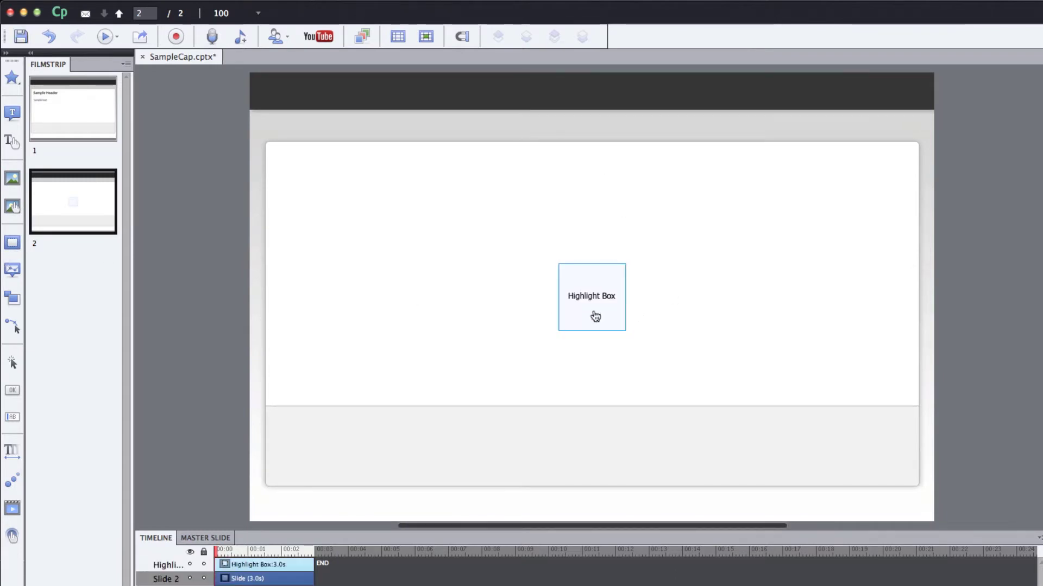
pyautogui.moveTo(593, 298); pyautogui.dragTo(757, 163)
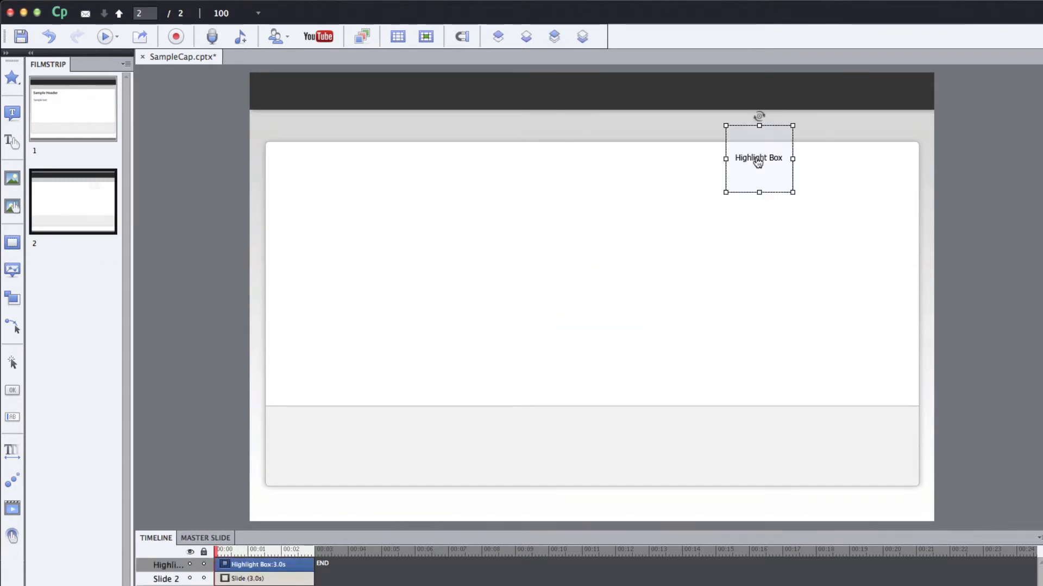
pyautogui.press('Delete')
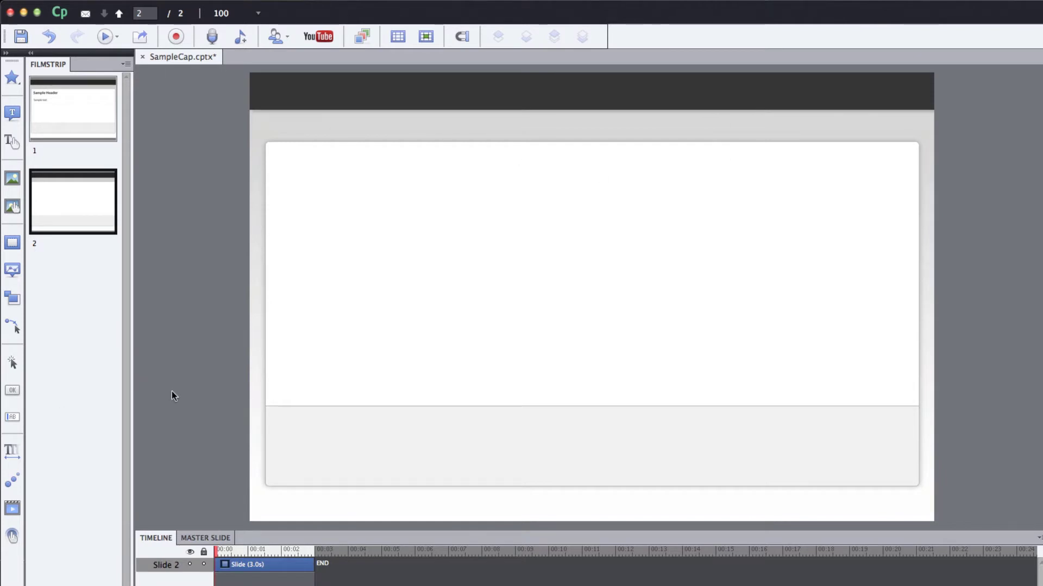
# Publish SampleCap as HTML5, retrying once and approving creation of the Desktop SampleCap folder
pyautogui.click(135, 6)
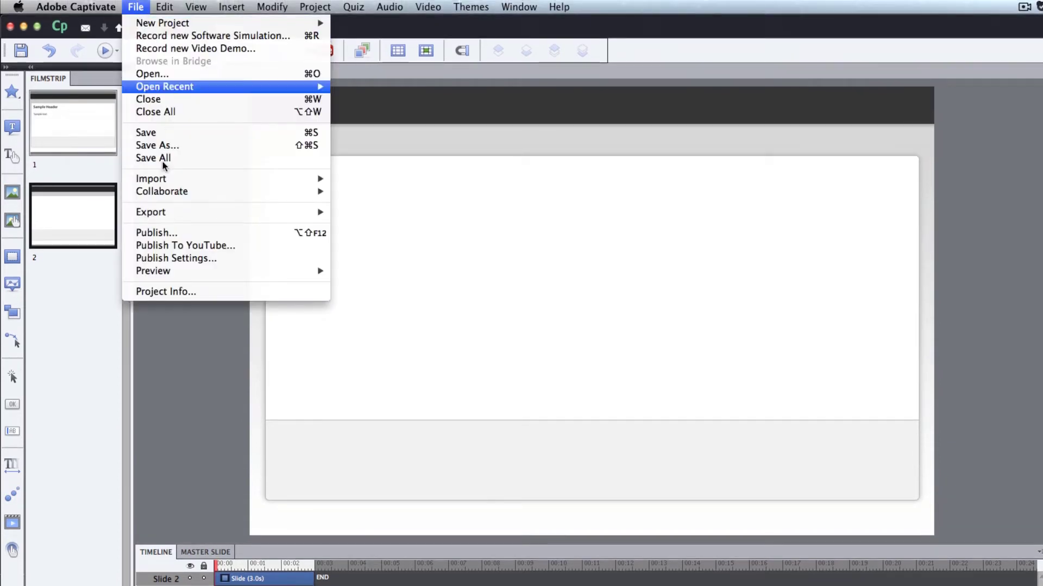
pyautogui.click(175, 235)
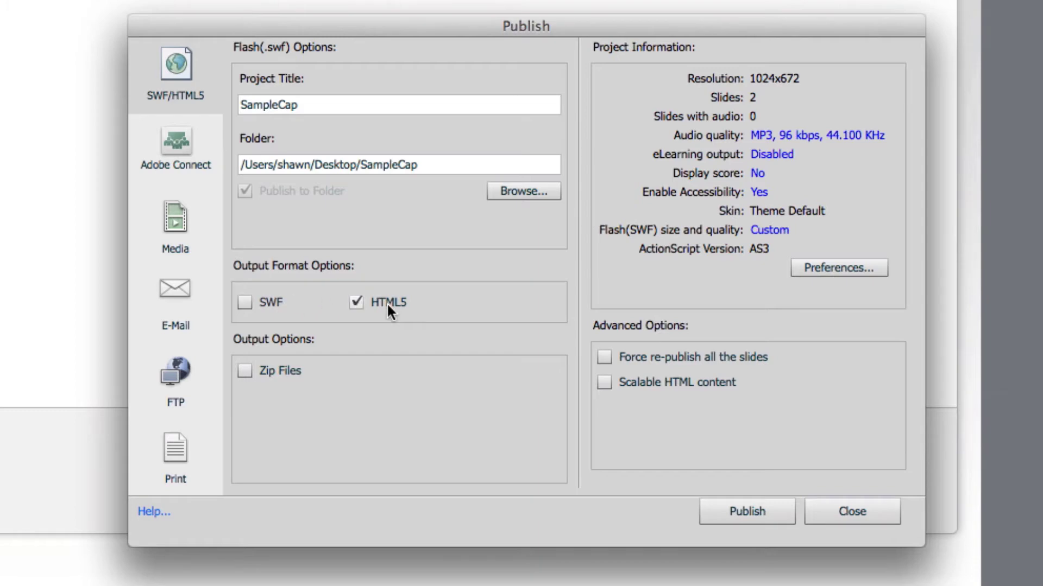
pyautogui.click(776, 513)
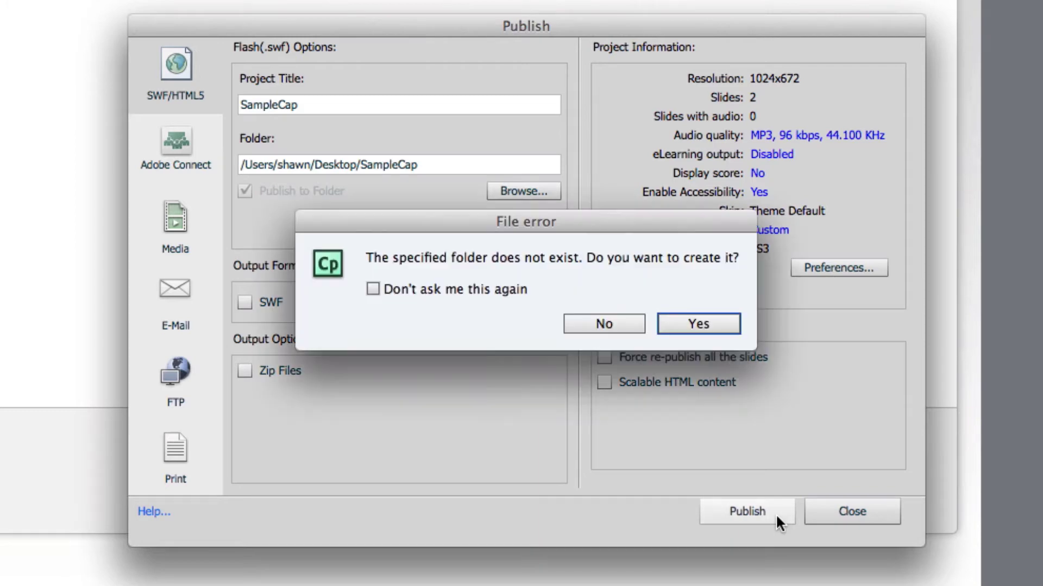
pyautogui.click(625, 326)
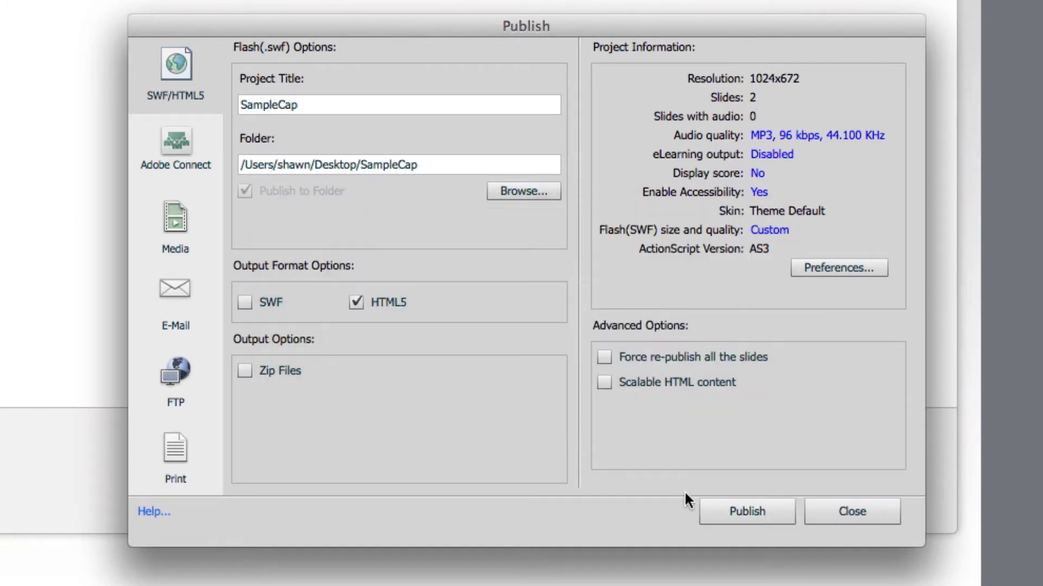
pyautogui.click(862, 514)
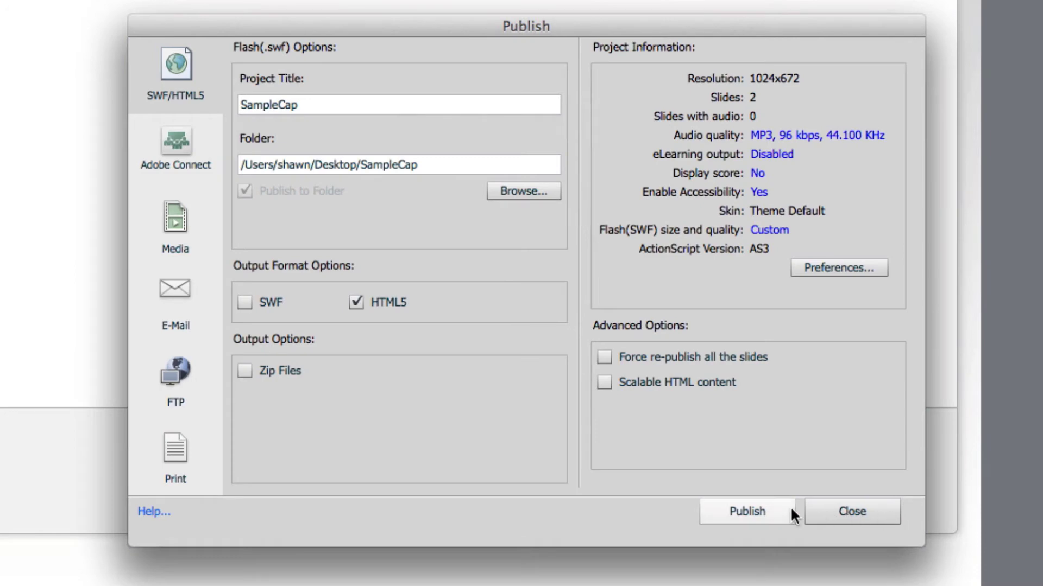
pyautogui.click(786, 511)
pyautogui.click(696, 323)
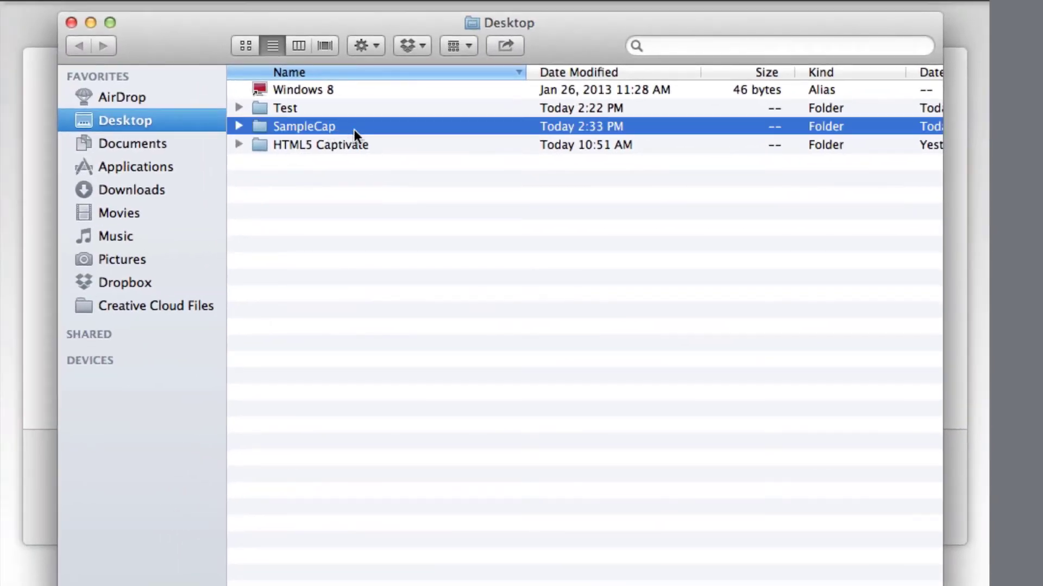
# Open Desktop > SampleCap > SampleCap and launch index.html in the browser
pyautogui.doubleClick(354, 128)
pyautogui.doubleClick(345, 94)
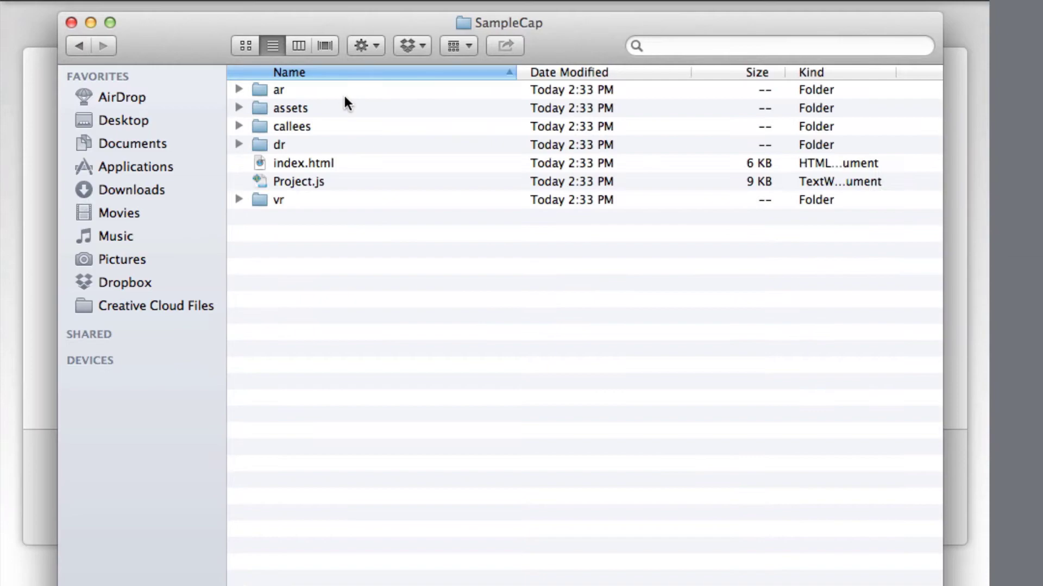
pyautogui.click(356, 167)
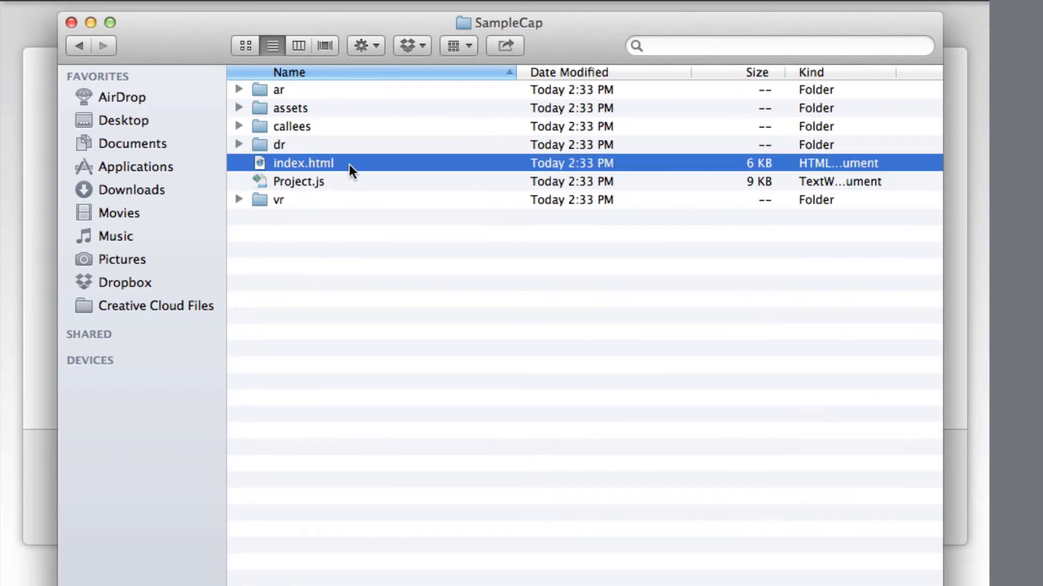
pyautogui.doubleClick(349, 164)
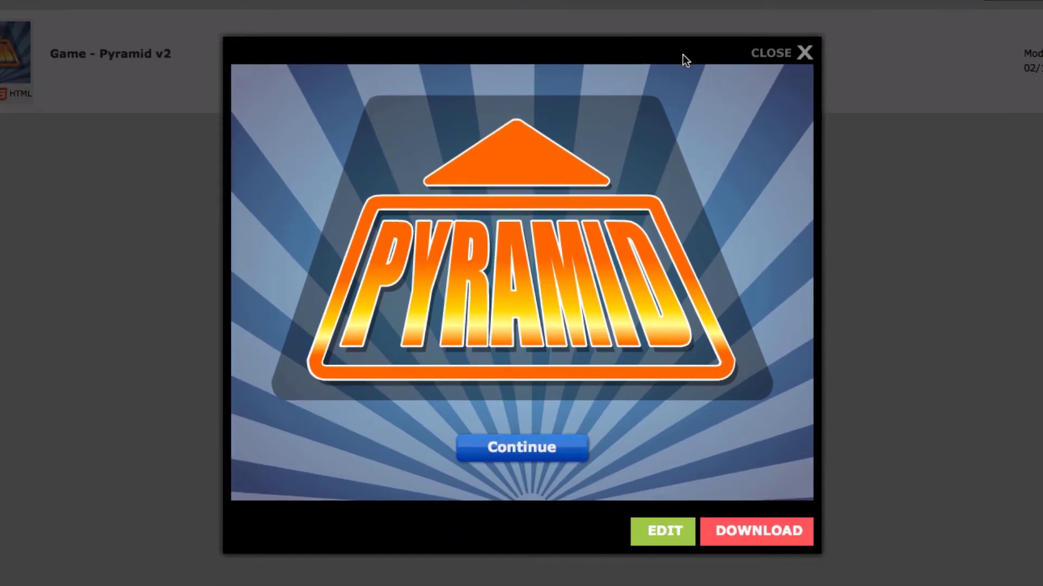
# Download the Pyramid game and open its Game – Pyramid v2 folder on the Desktop in Finder
pyautogui.click(743, 535)
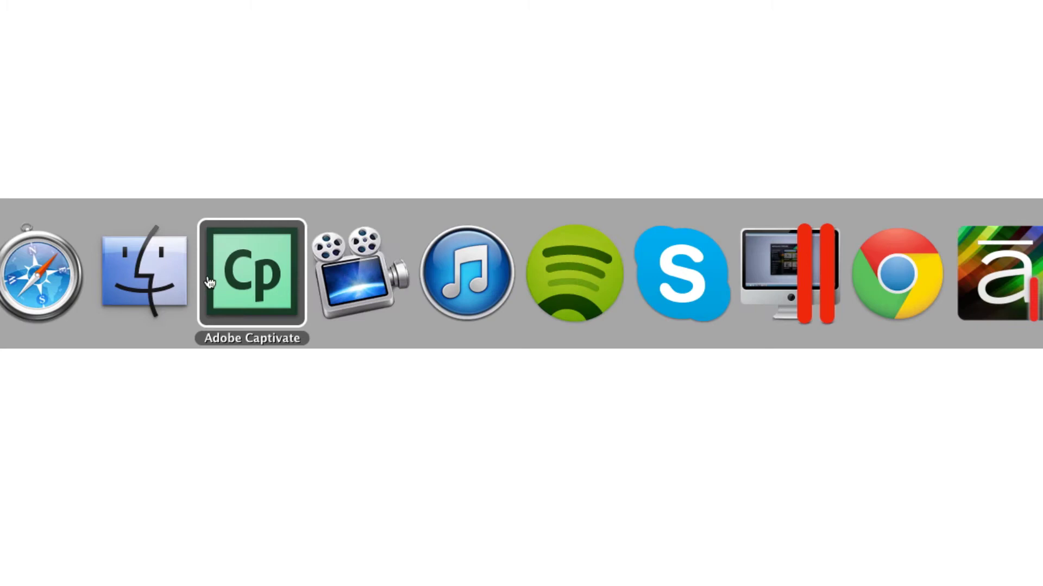
pyautogui.click(152, 272)
pyautogui.click(136, 84)
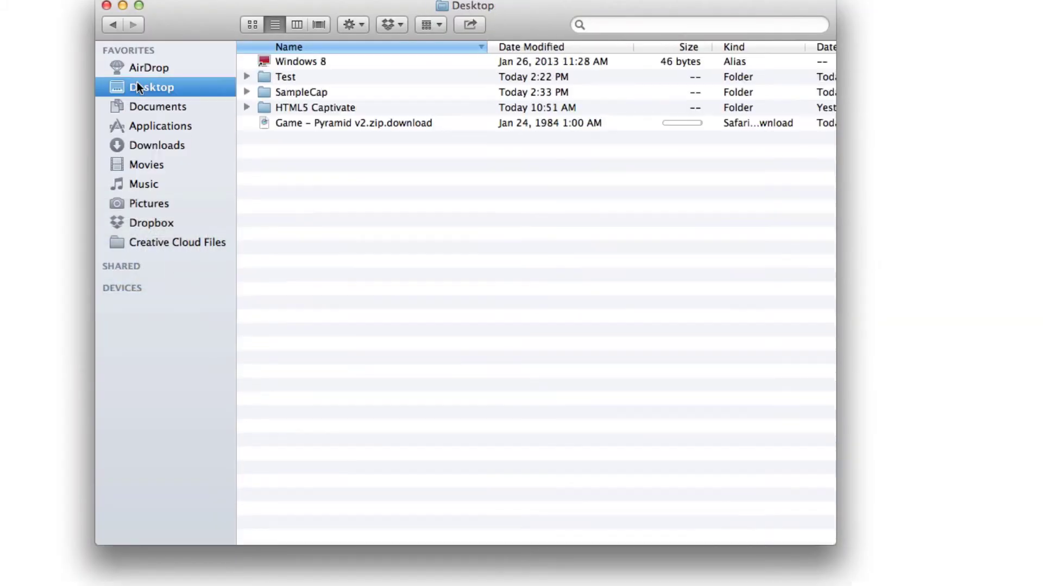
pyautogui.click(332, 123)
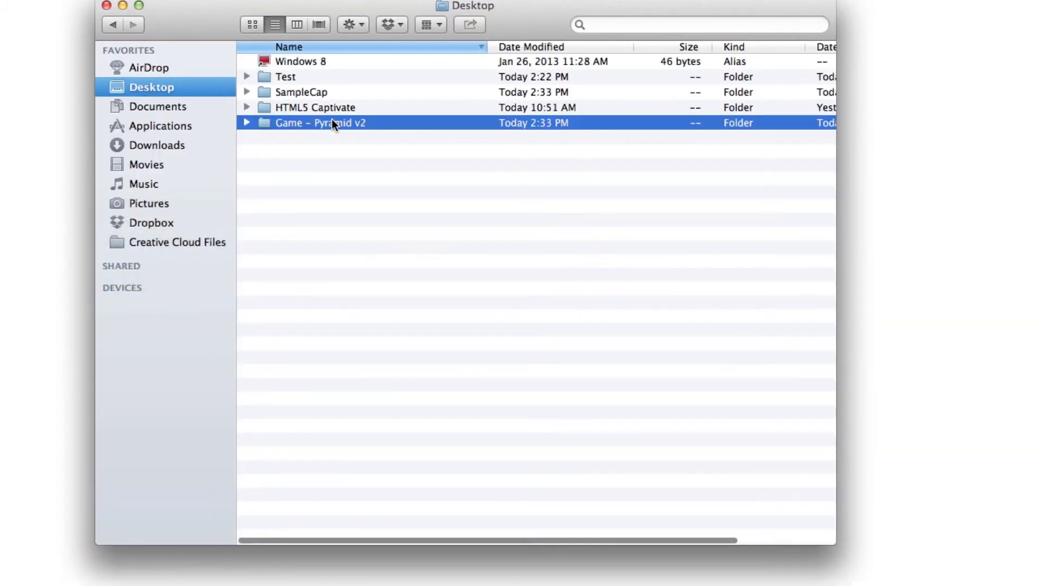
pyautogui.doubleClick(395, 123)
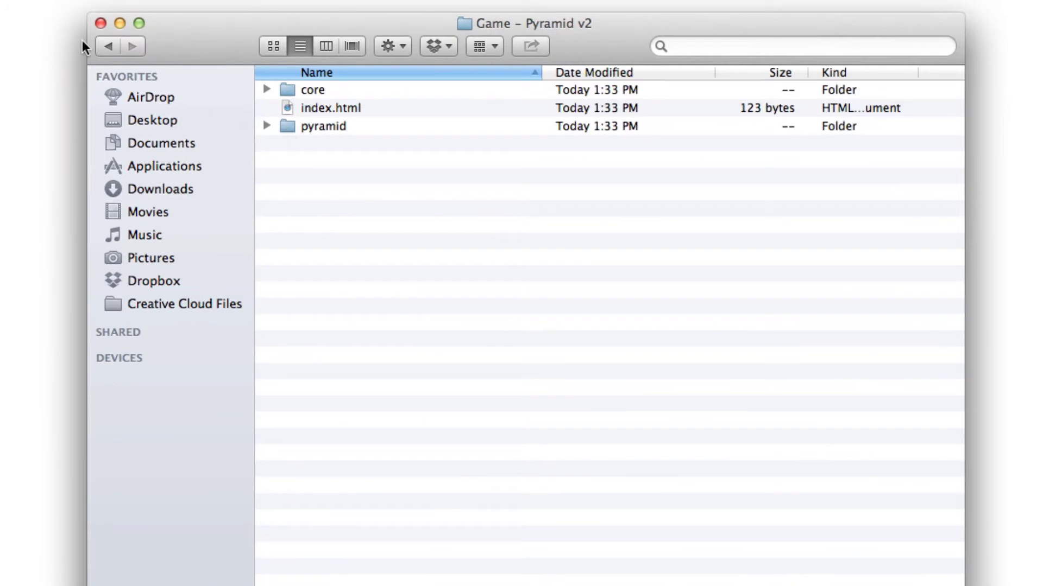
# Inspect the folder's core, index.html and pyramid items
pyautogui.click(99, 46)
pyautogui.click(352, 91)
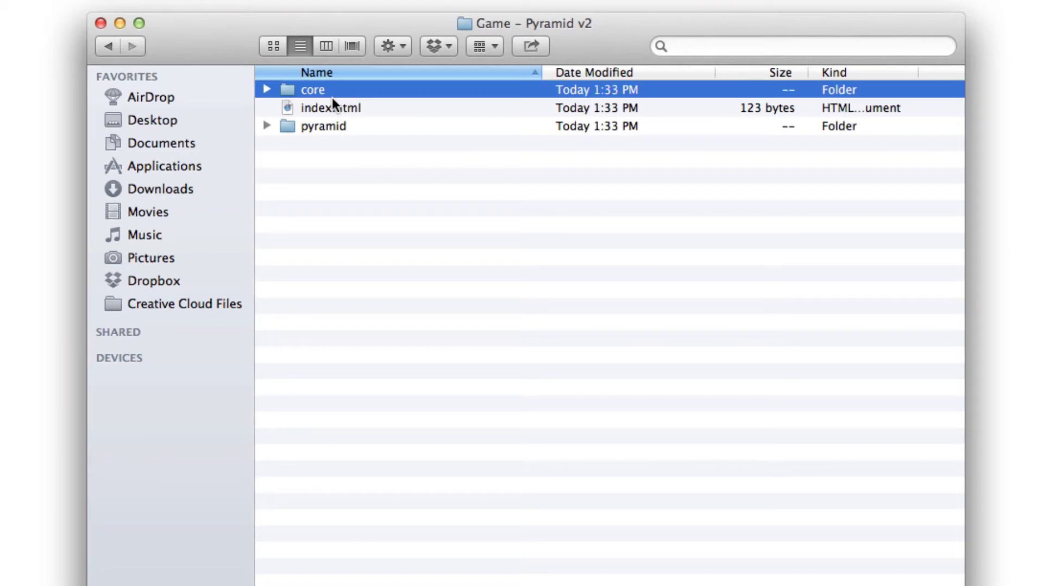
pyautogui.click(348, 107)
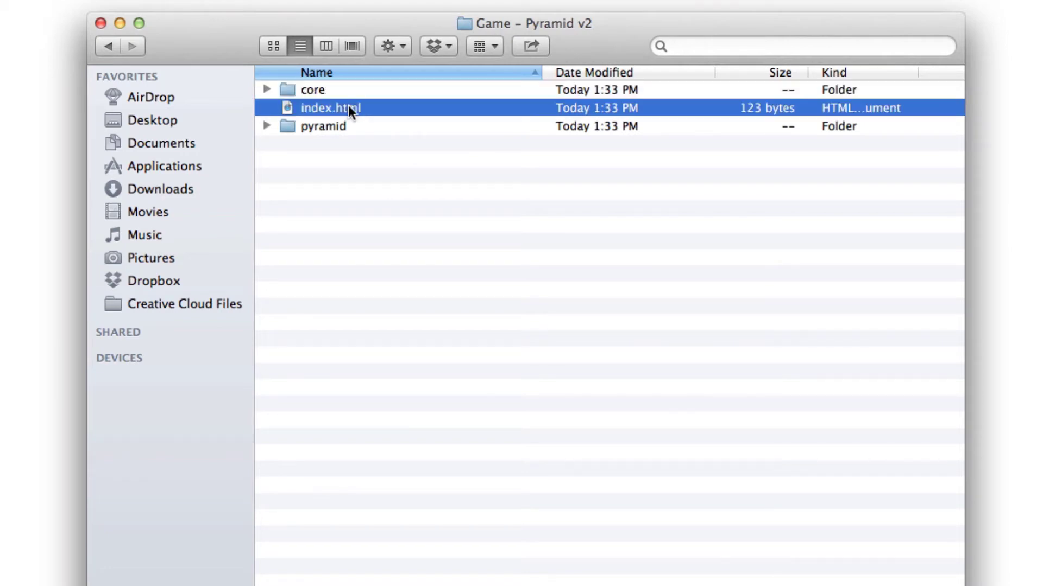
pyautogui.click(355, 125)
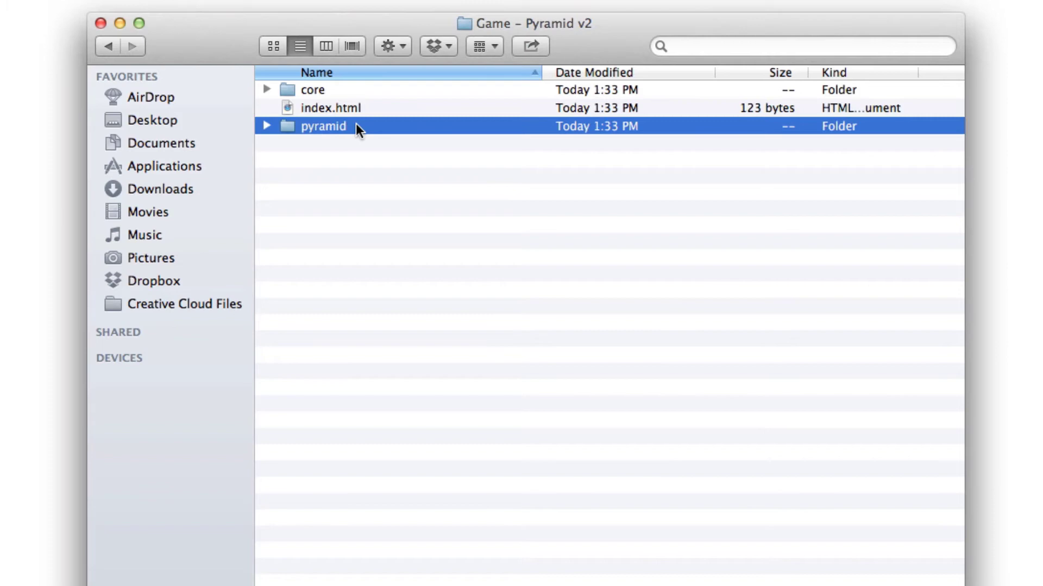
pyautogui.click(358, 110)
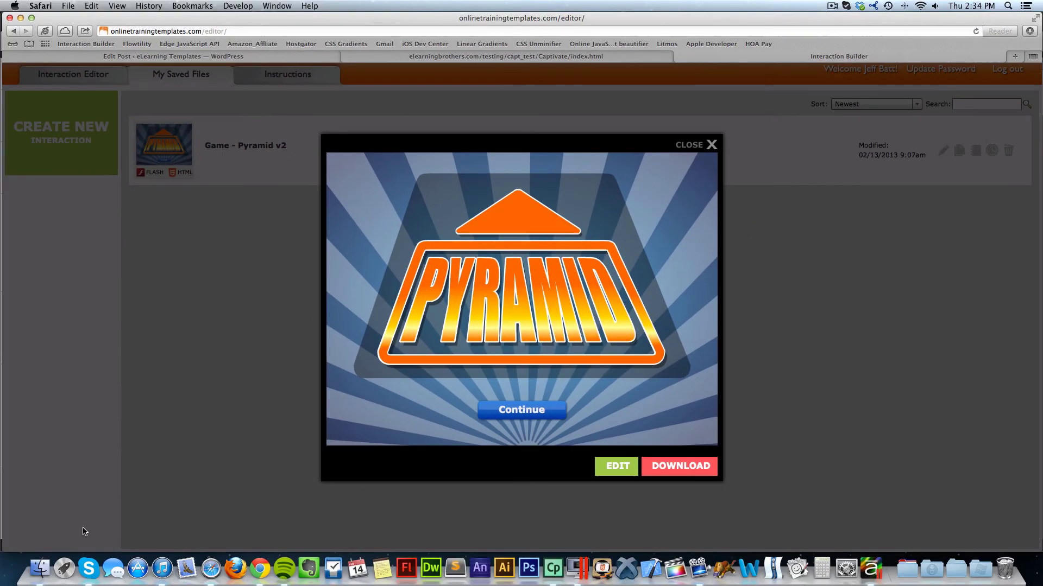
# Launch Adobe Captivate App Packager from Launchpad and move its window to the top centre
pyautogui.click(66, 564)
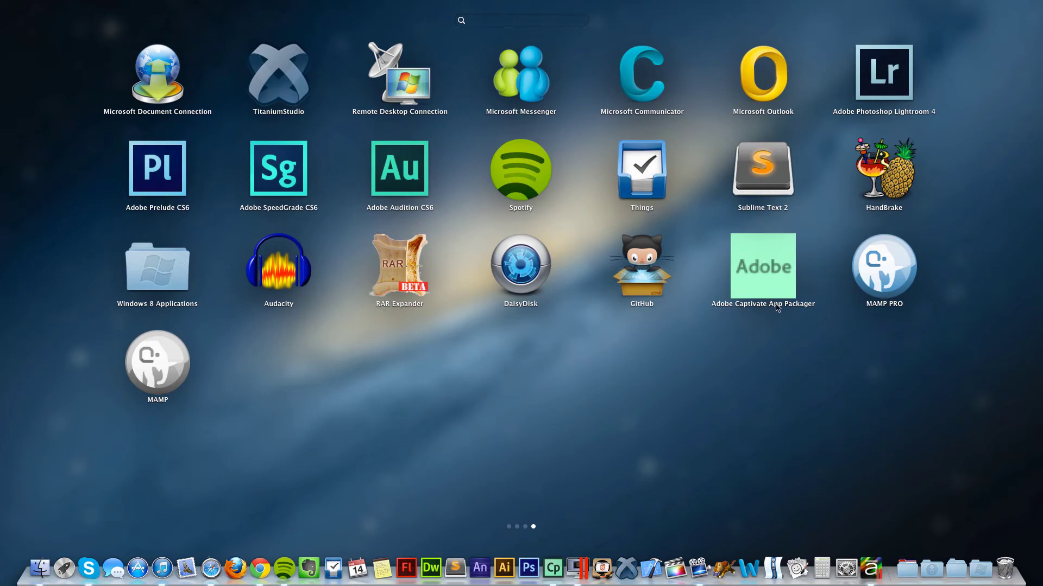
pyautogui.click(777, 272)
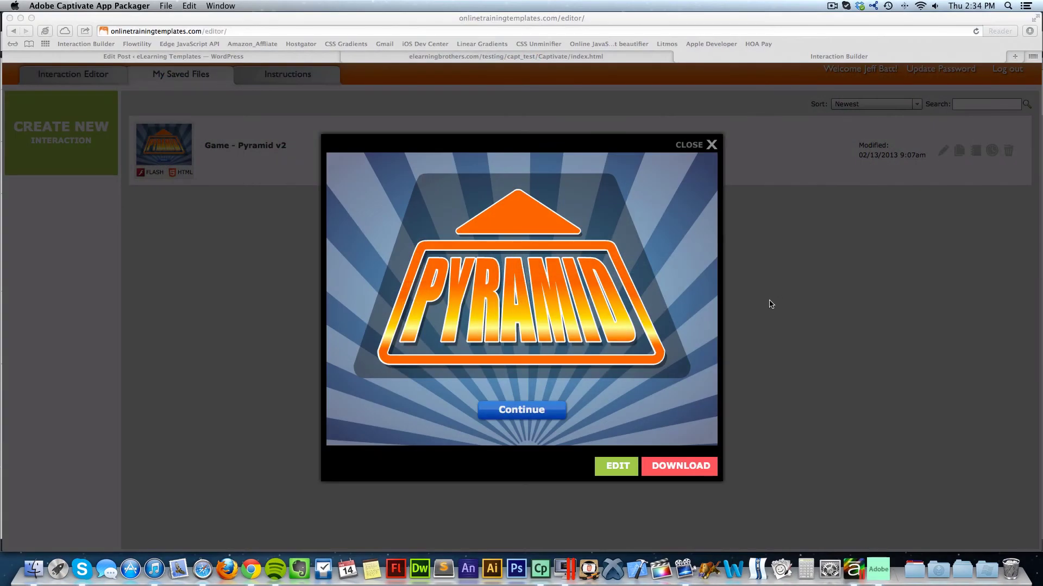
pyautogui.moveTo(674, 242); pyautogui.dragTo(501, 119)
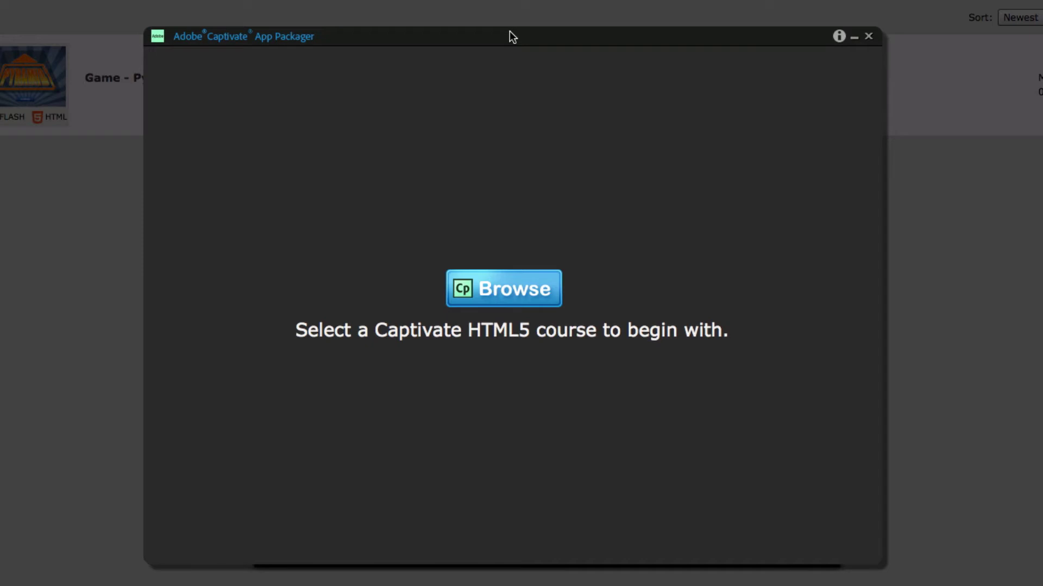
# Load the HTML5 course from Desktop > SampleCap > SampleCap into the packager
pyautogui.moveTo(511, 36); pyautogui.dragTo(524, 33)
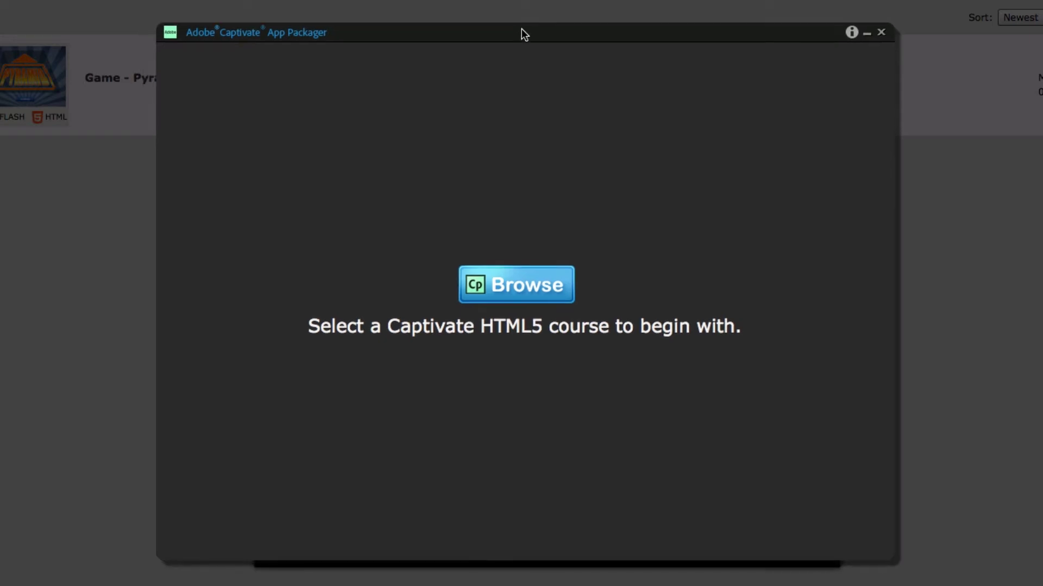
pyautogui.click(518, 281)
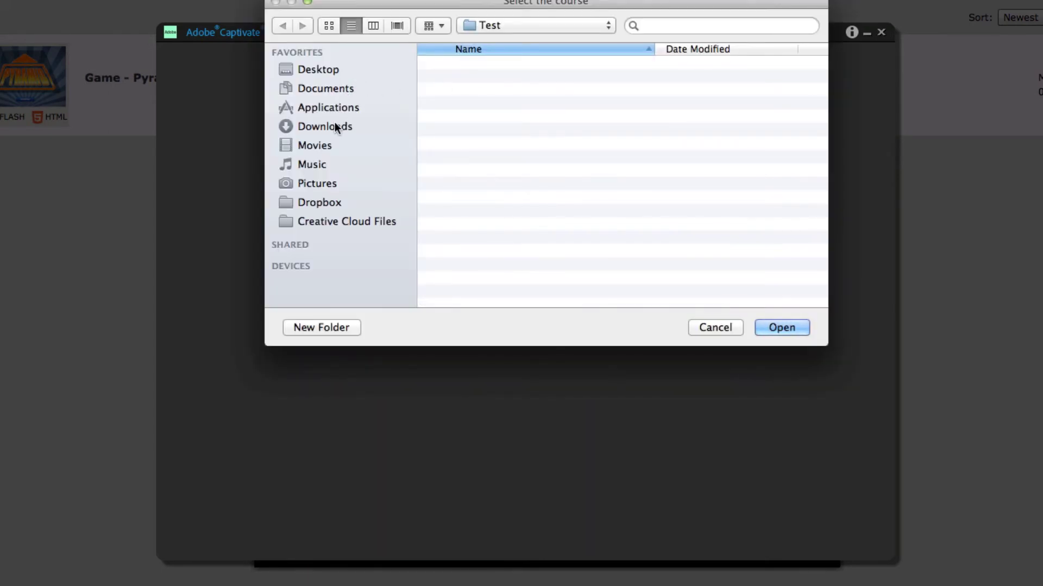
pyautogui.click(346, 70)
pyautogui.doubleClick(506, 93)
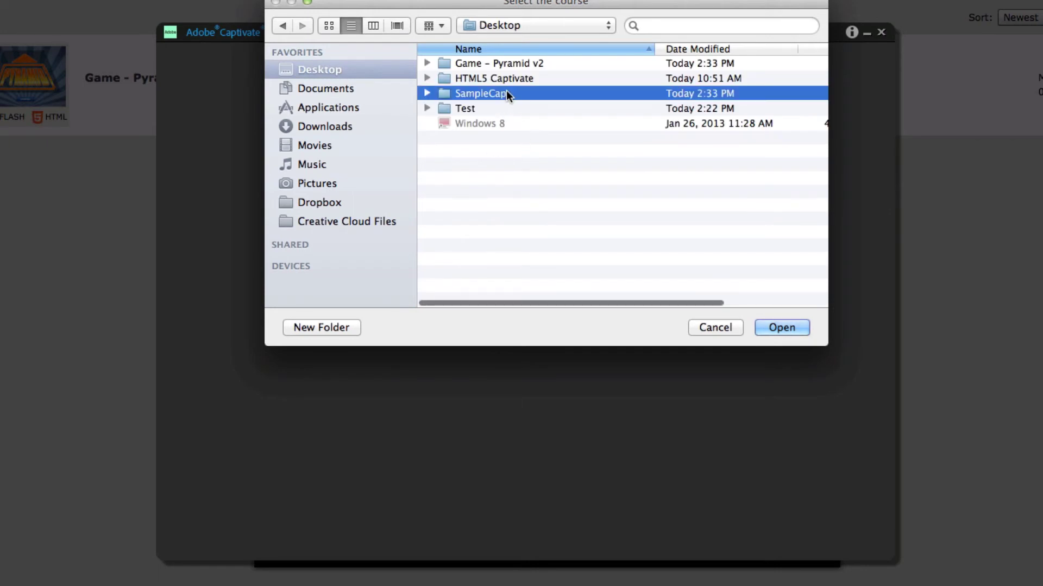
pyautogui.click(504, 63)
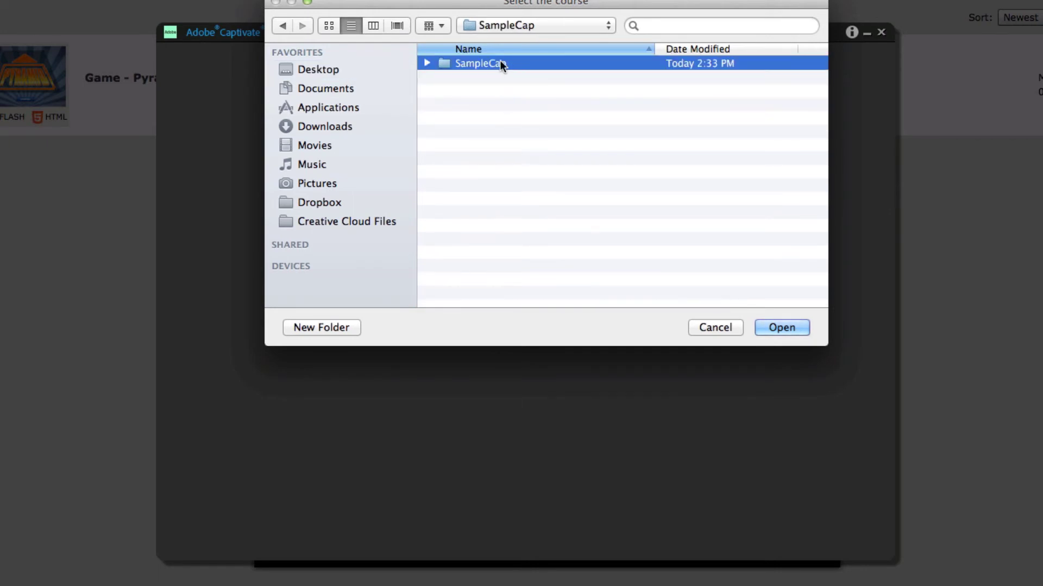
pyautogui.doubleClick(505, 63)
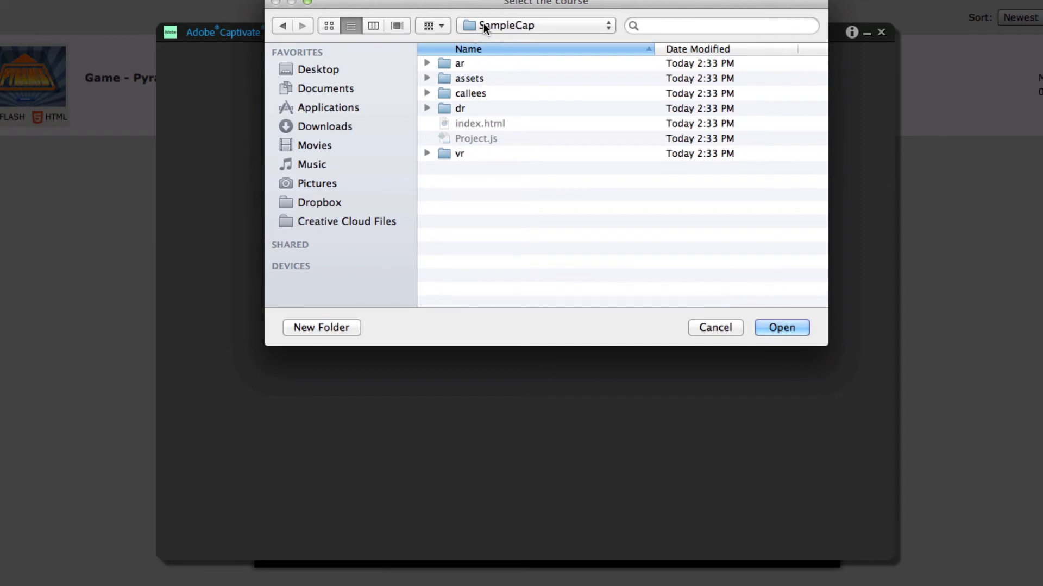
pyautogui.click(782, 327)
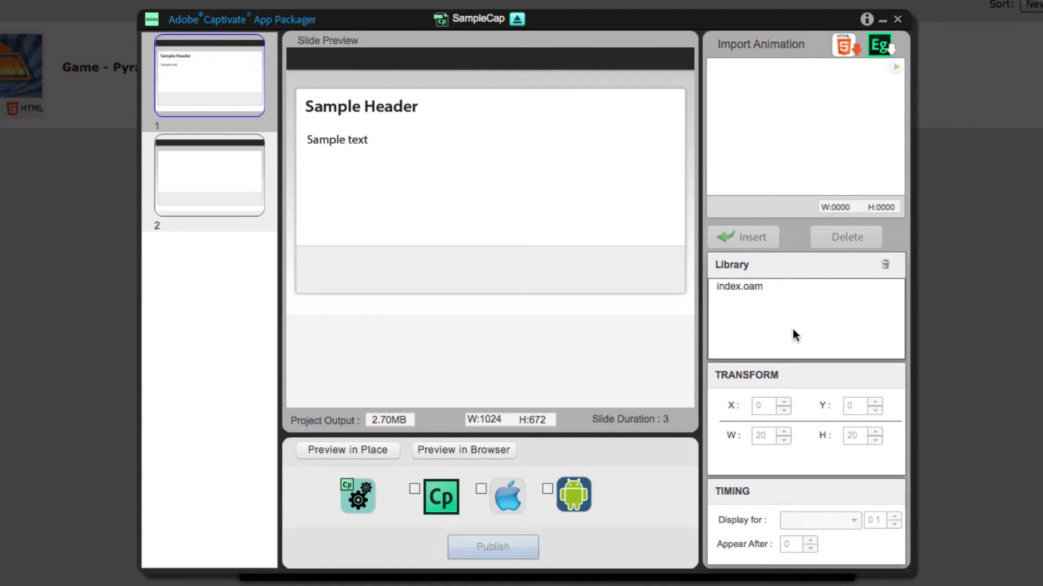
# Flip the preview between slides 2 and 1, ending on blank slide 2
pyautogui.click(233, 151)
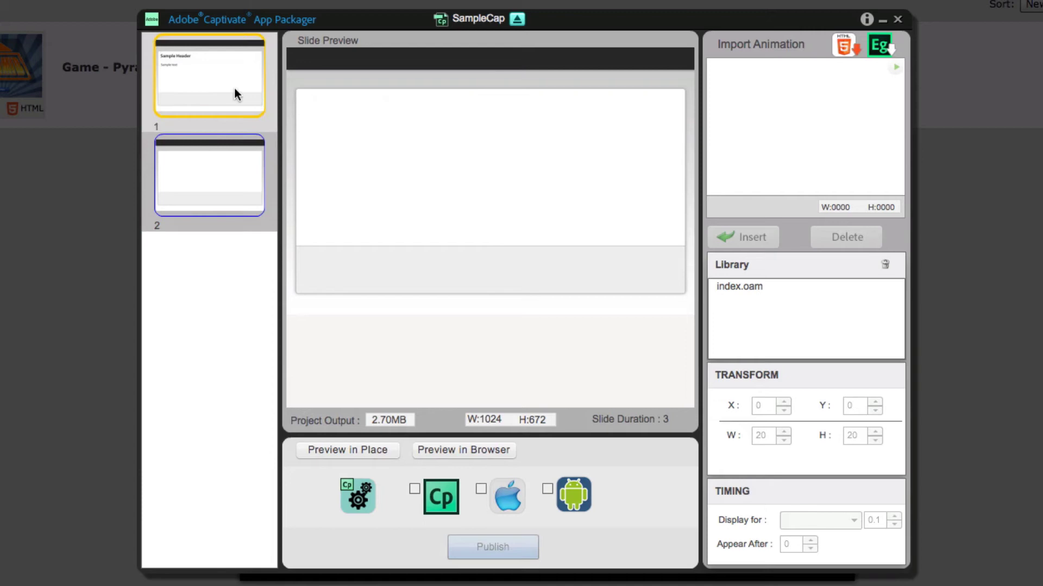
pyautogui.click(235, 93)
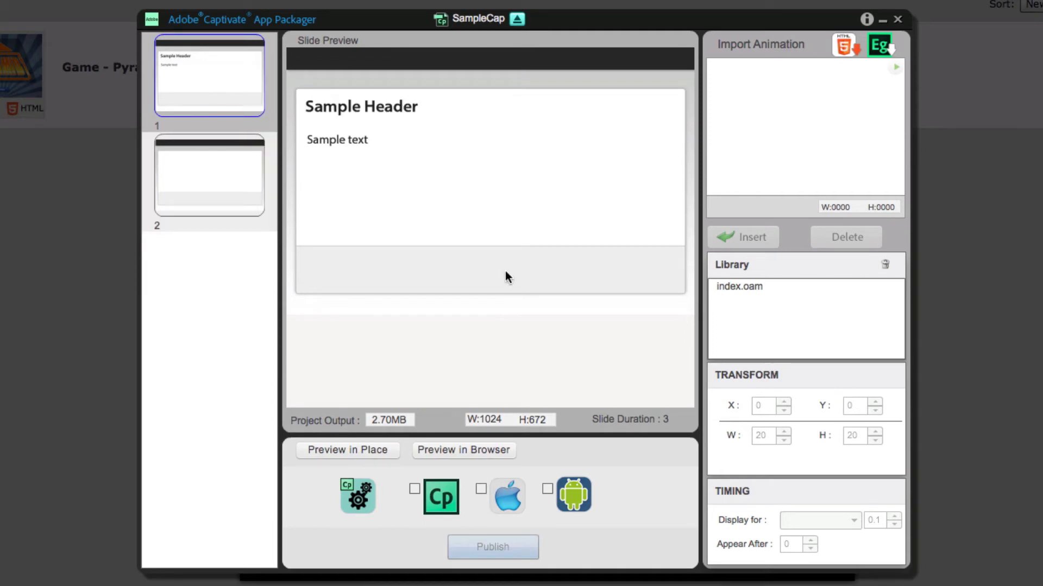
pyautogui.click(194, 158)
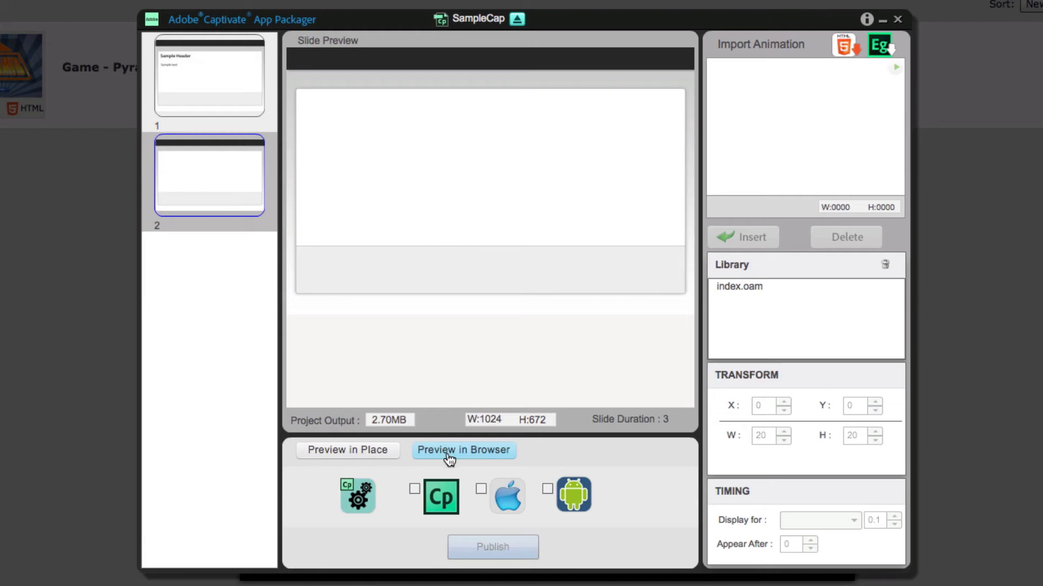
# Set the publish location to the Test folder on the Desktop
pyautogui.click(347, 487)
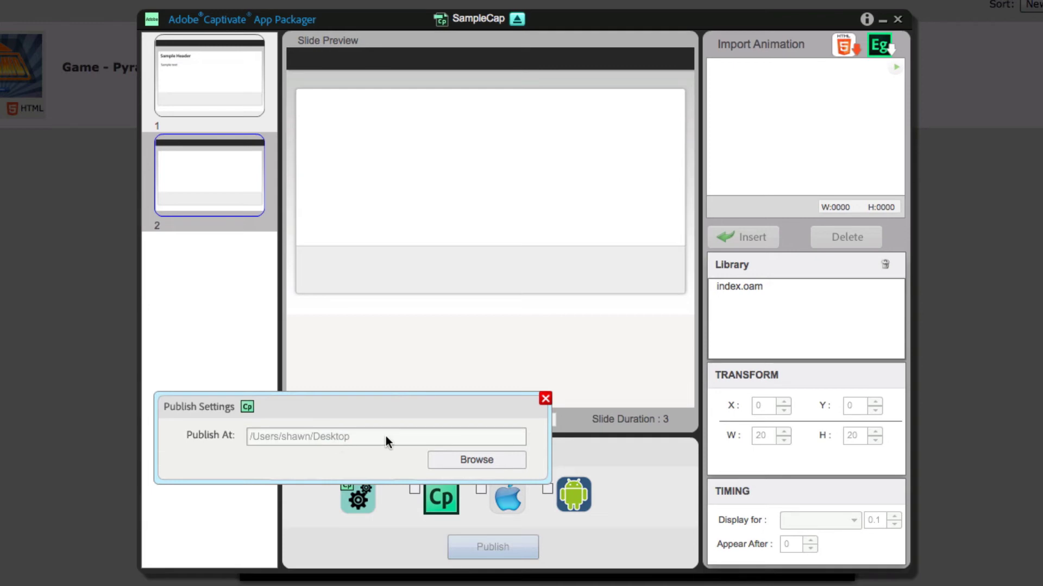
pyautogui.click(475, 461)
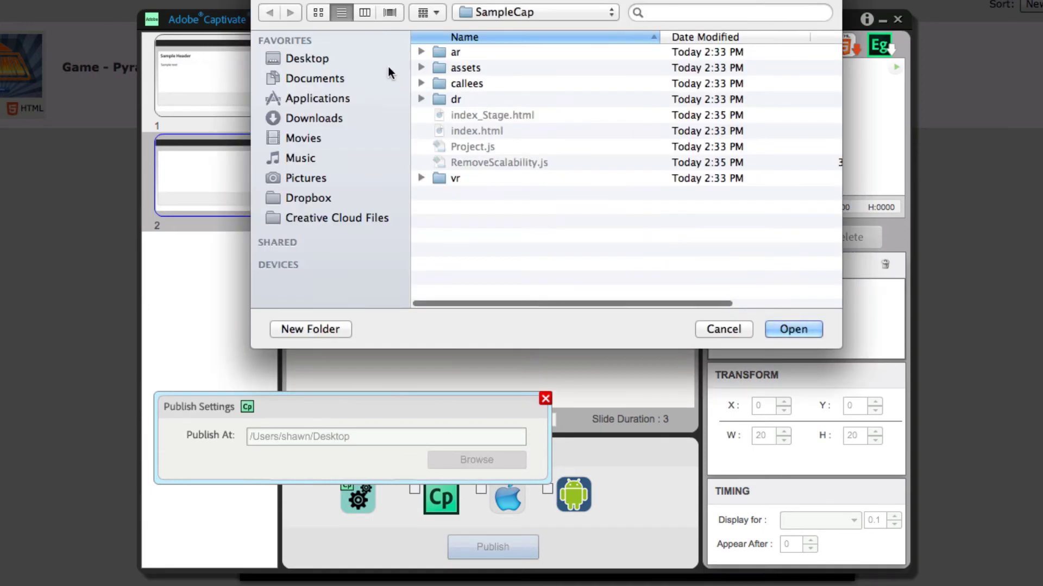
pyautogui.click(387, 64)
pyautogui.doubleClick(464, 99)
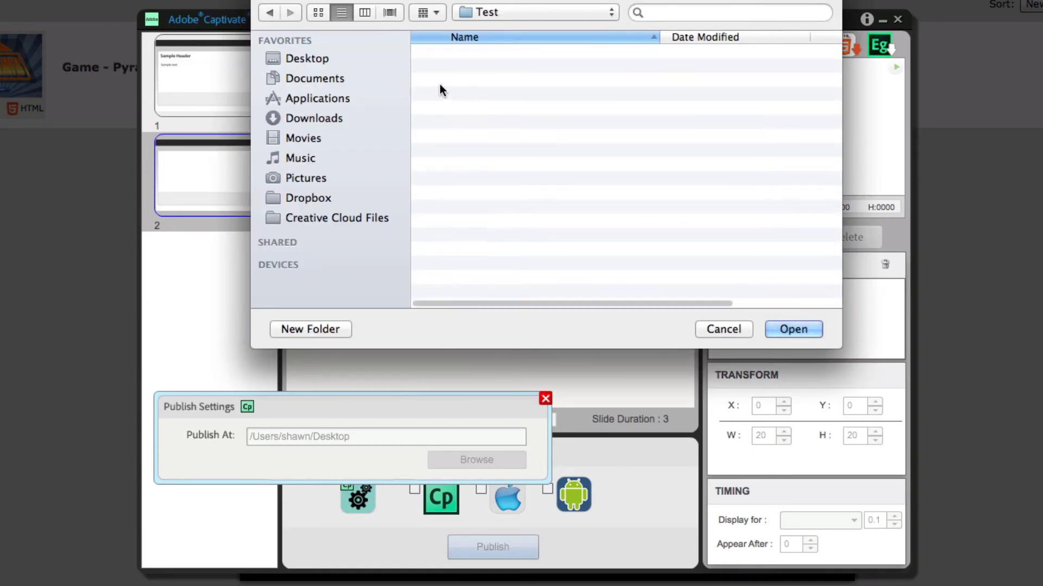
pyautogui.click(789, 329)
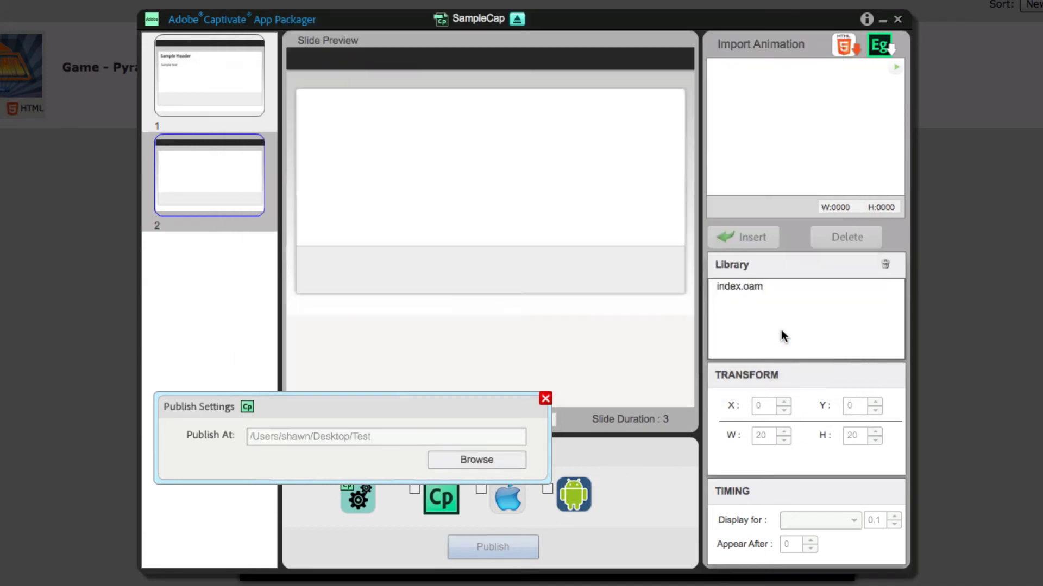
# Close Publish Settings without further changes and tick Captivate as the publishing target
pyautogui.click(493, 460)
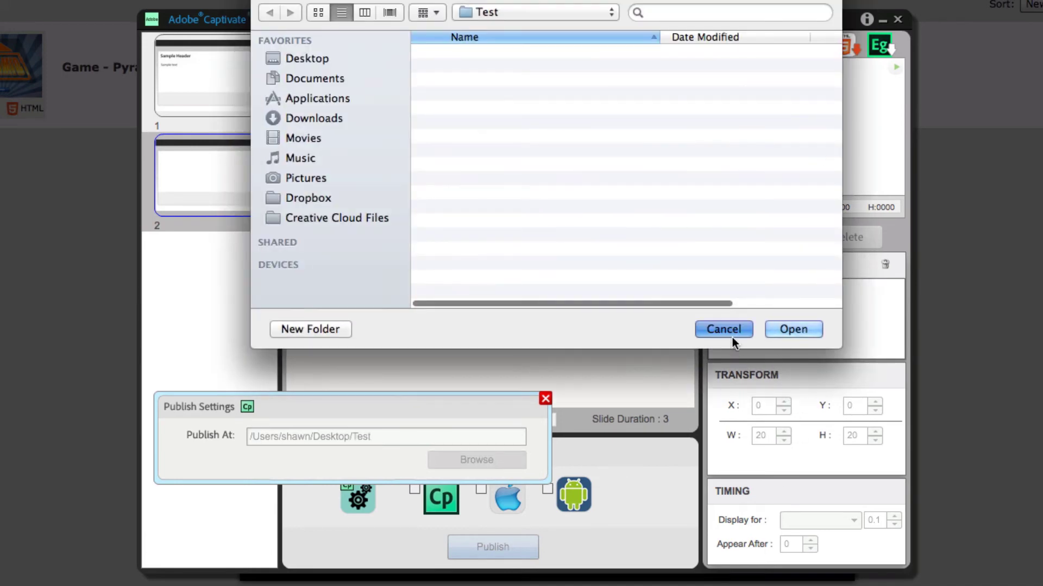
pyautogui.click(731, 336)
pyautogui.click(545, 398)
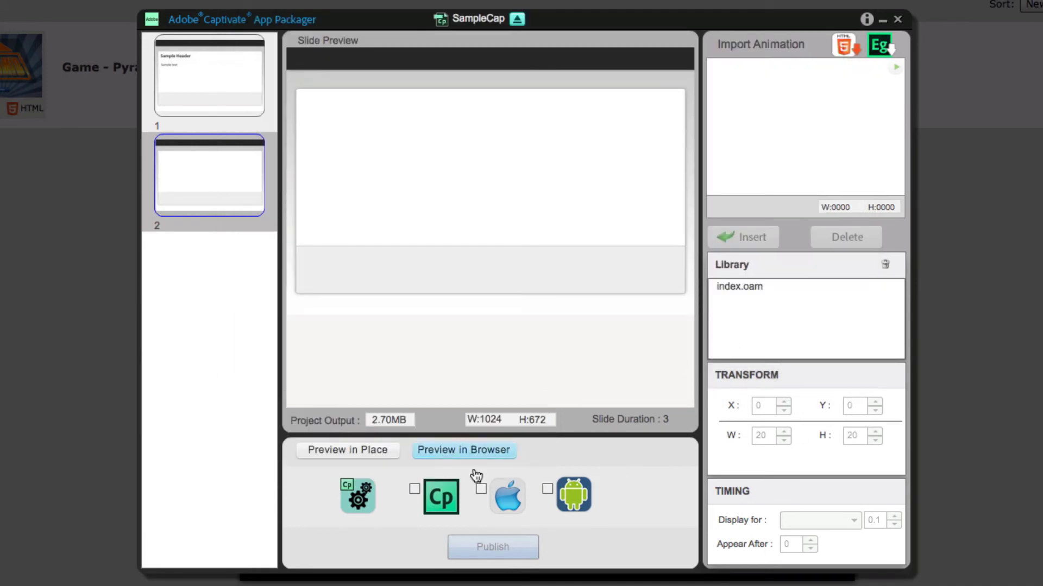
pyautogui.click(415, 488)
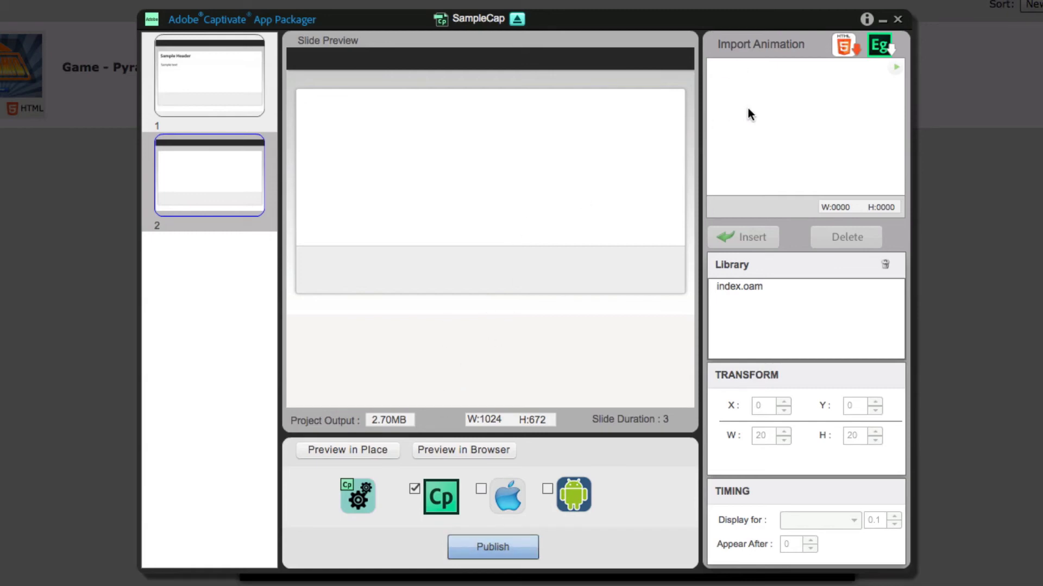
# Import the Desktop Game – Pyramid v2 folder, dismiss the browser-compatibility alert, and insert it onto slide 2
pyautogui.click(844, 49)
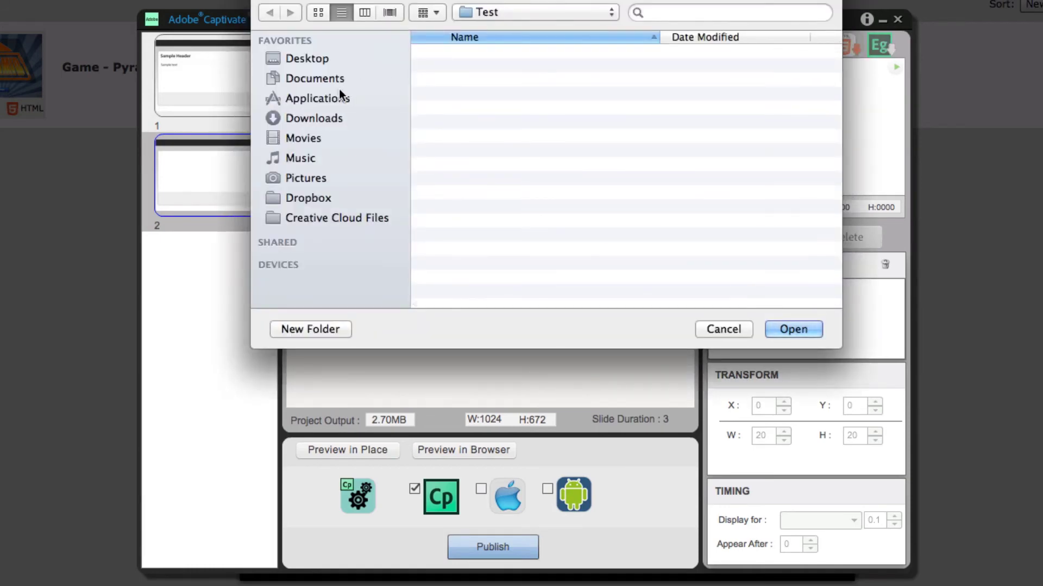
pyautogui.click(348, 58)
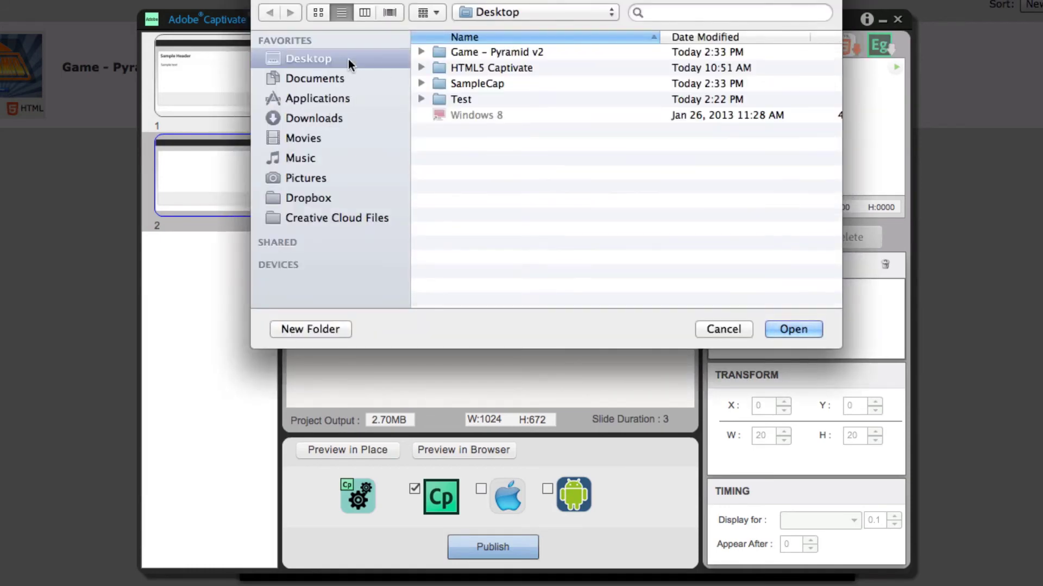
pyautogui.click(487, 55)
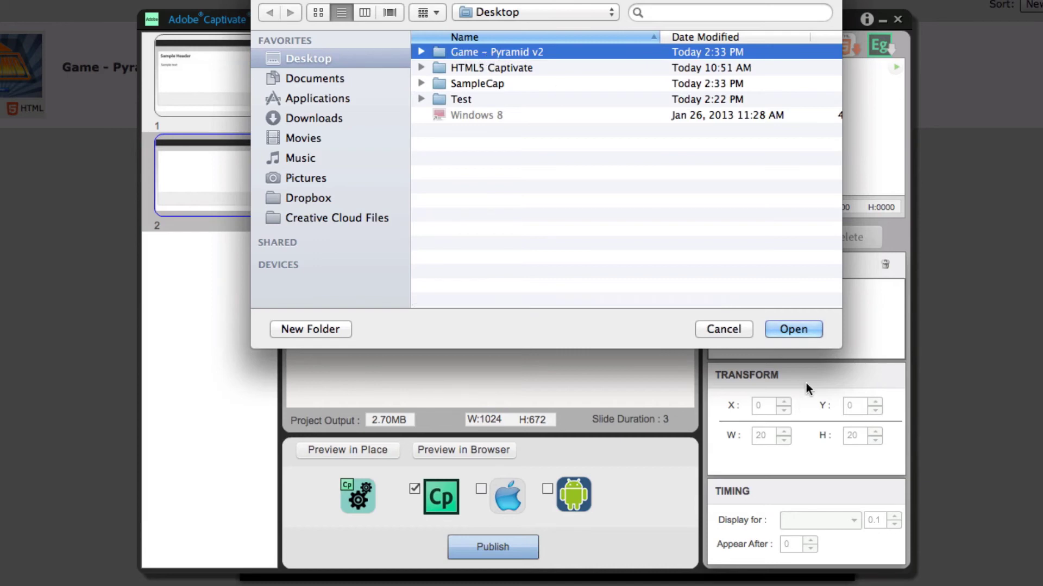
pyautogui.click(792, 330)
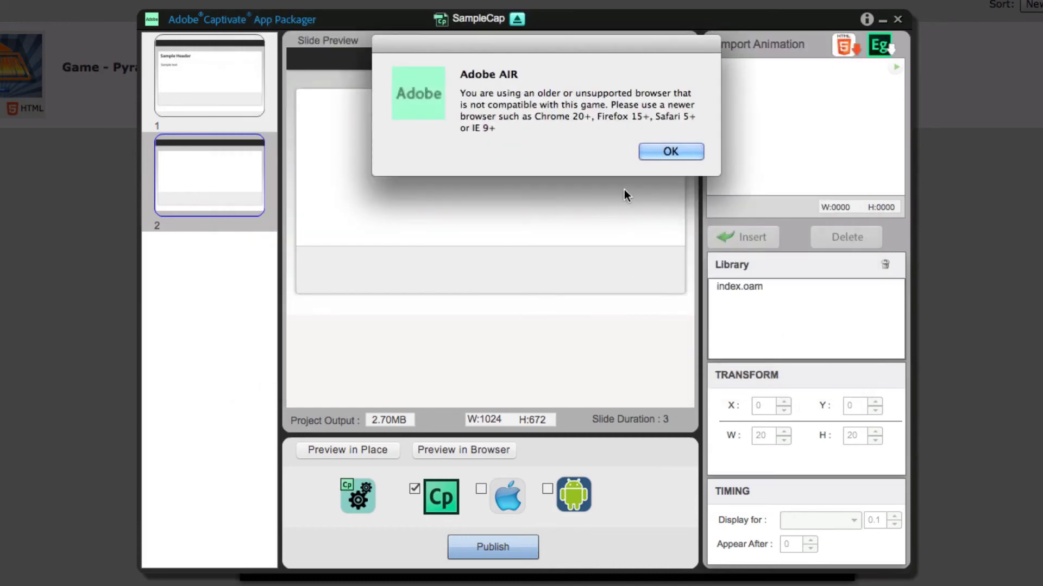
pyautogui.moveTo(565, 49); pyautogui.dragTo(528, 13)
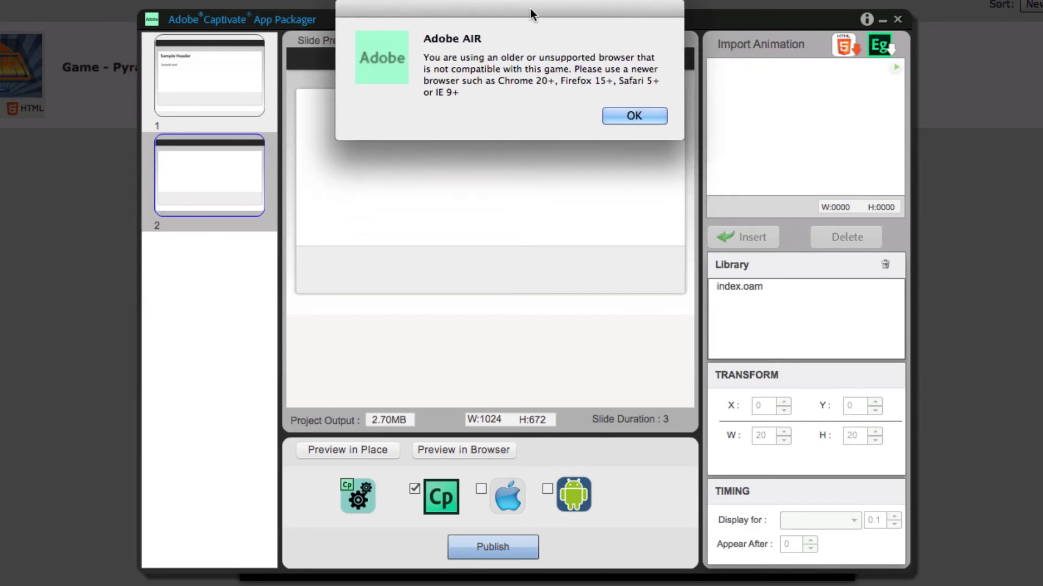
pyautogui.click(633, 116)
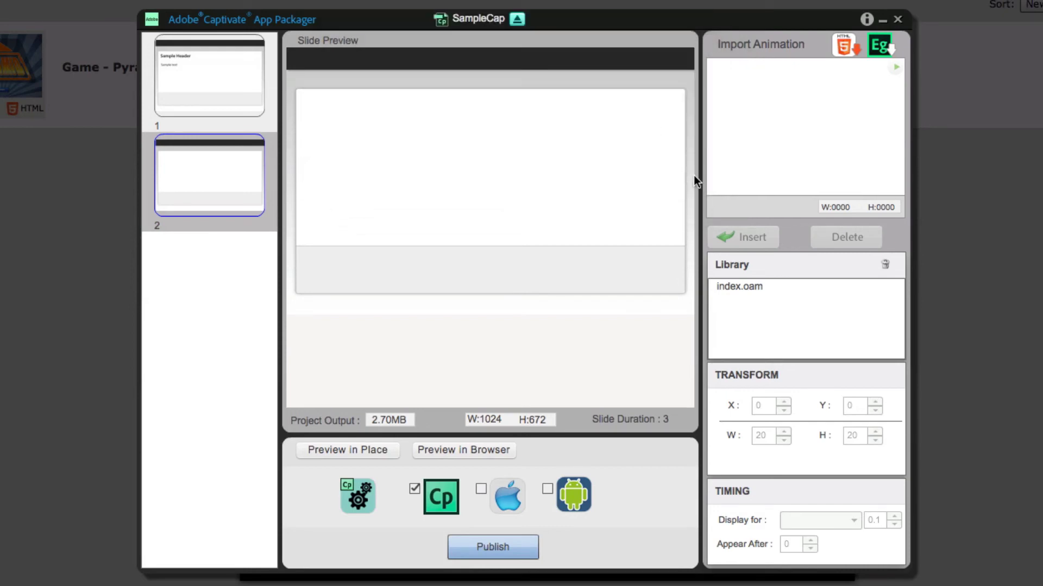
pyautogui.click(757, 237)
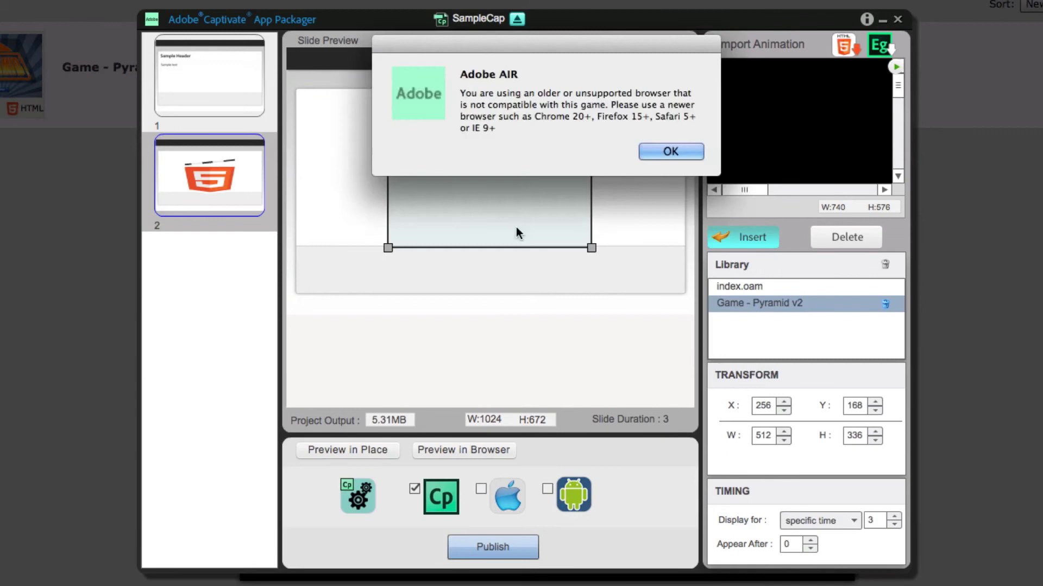
# Move slide 2's Pyramid game box to the top-left and resize it to 872×576
pyautogui.click(682, 152)
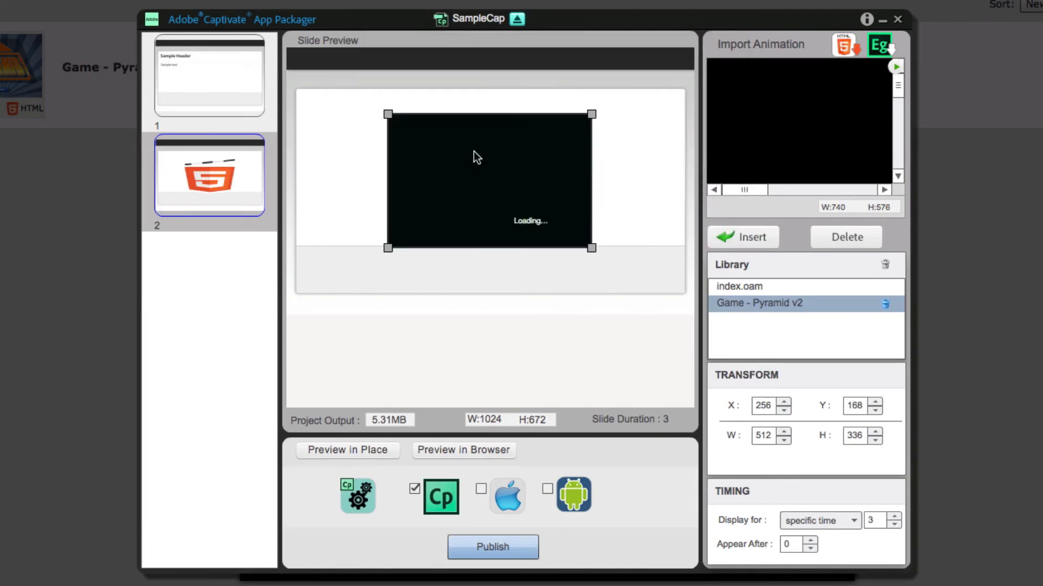
pyautogui.moveTo(473, 151); pyautogui.dragTo(418, 118)
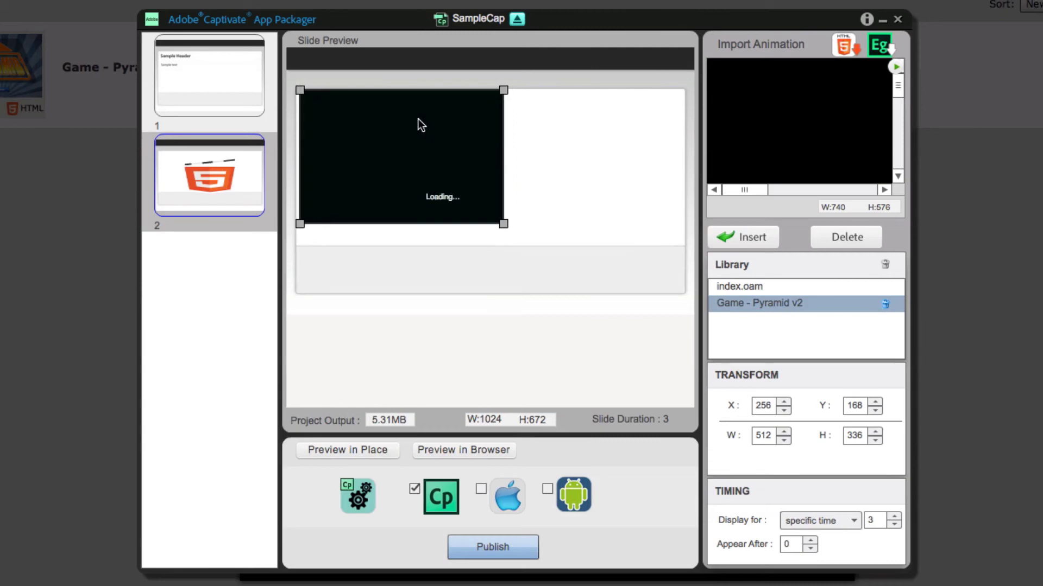
pyautogui.moveTo(418, 118)
pyautogui.mouseDown()
pyautogui.moveTo(460, 150)
pyautogui.moveTo(611, 154)
pyautogui.moveTo(499, 150)
pyautogui.moveTo(438, 132)
pyautogui.moveTo(449, 136)
pyautogui.mouseUp()
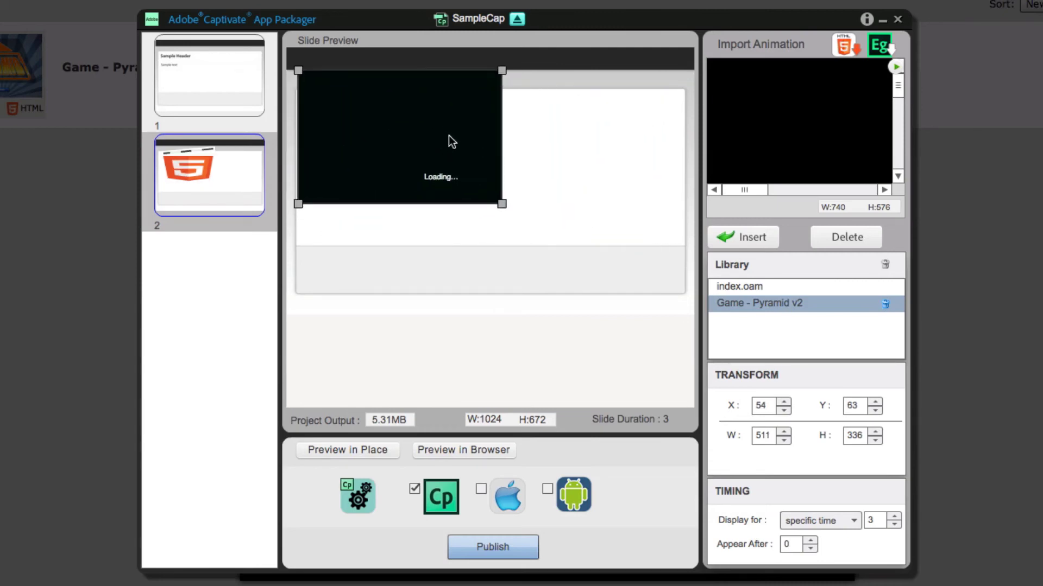
pyautogui.moveTo(501, 204)
pyautogui.mouseDown()
pyautogui.moveTo(648, 283)
pyautogui.moveTo(638, 300)
pyautogui.mouseUp()
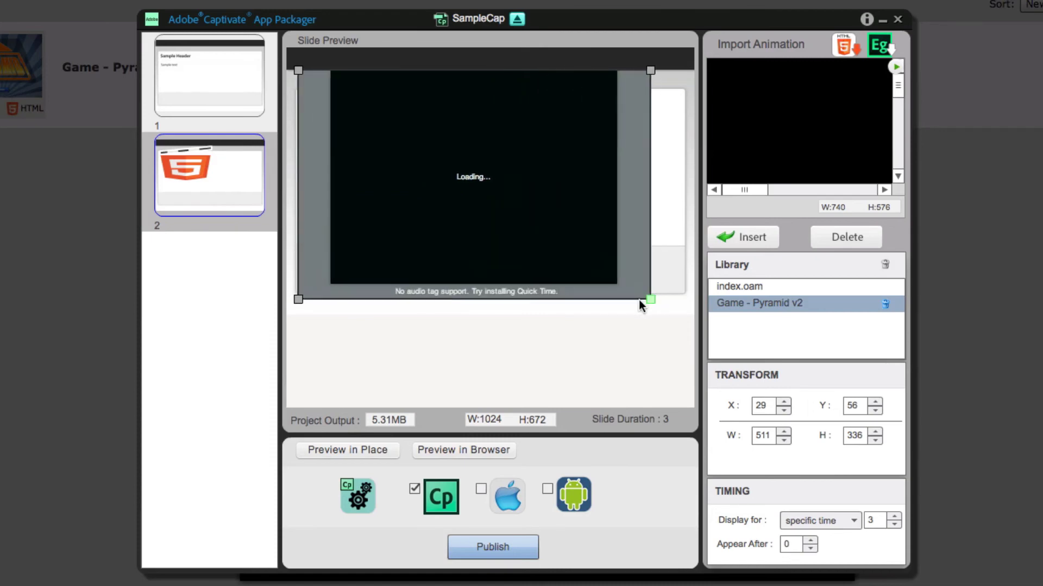
pyautogui.moveTo(566, 257)
pyautogui.mouseDown()
pyautogui.moveTo(597, 258)
pyautogui.moveTo(589, 254)
pyautogui.mouseUp()
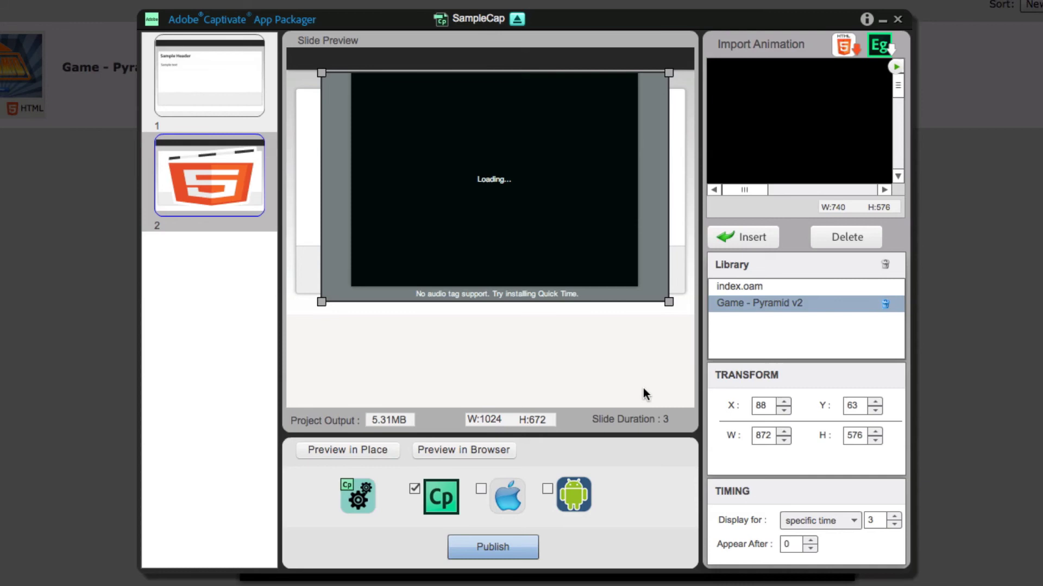
# Publish the course and jump ahead on the browser seek bar to the game slide
pyautogui.click(515, 547)
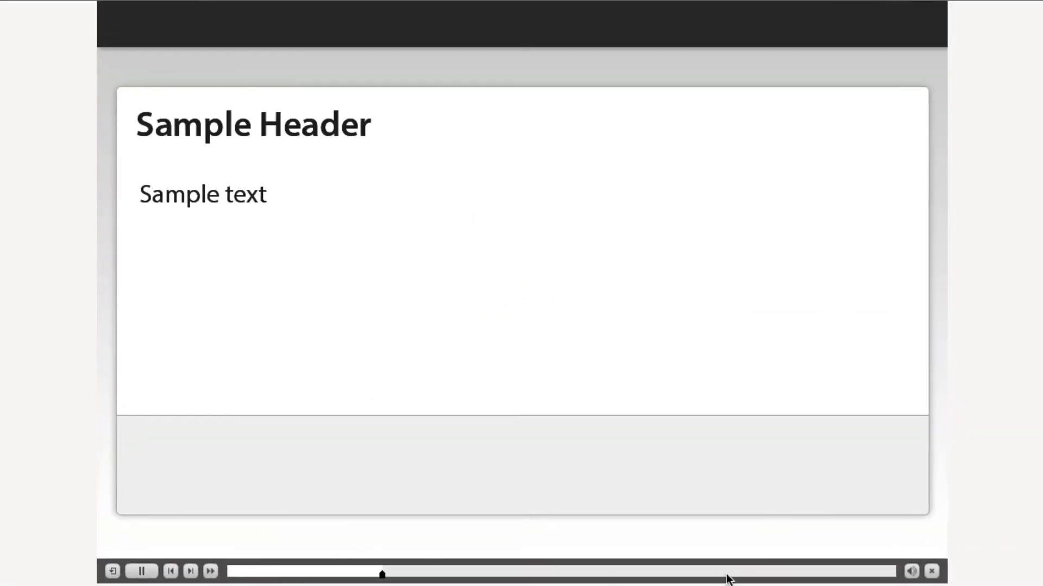
pyautogui.click(727, 573)
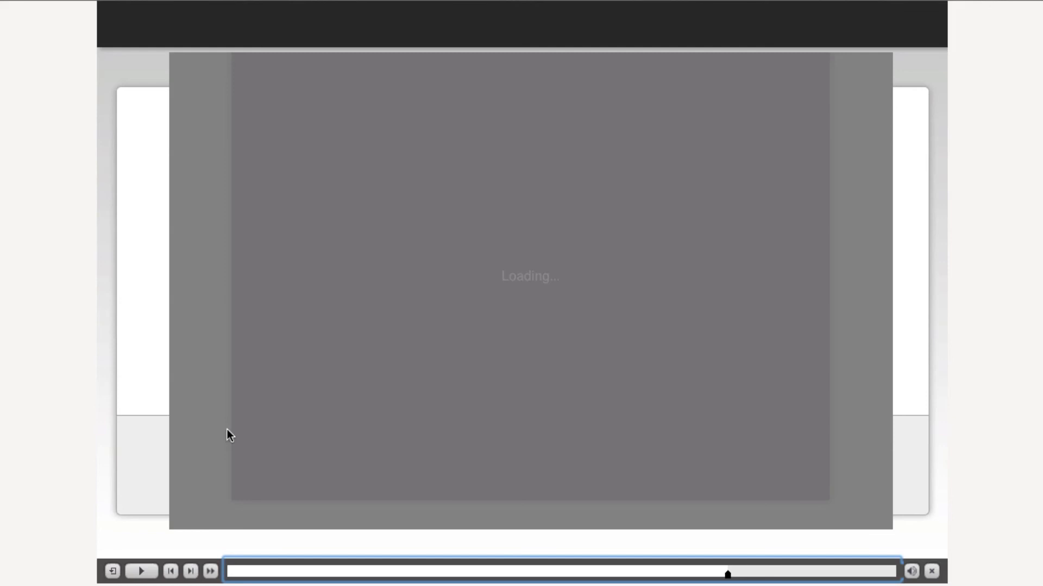
# In Finder, open the Desktop's Test > SampleCap > Captivate output folder
pyautogui.press('super+Tab')
pyautogui.click(201, 360)
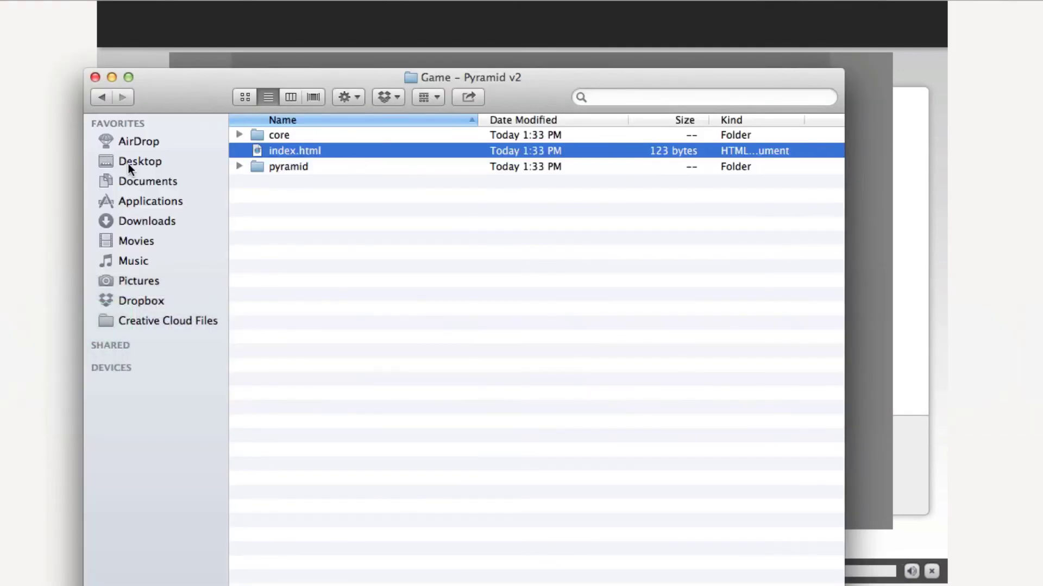
pyautogui.click(128, 164)
pyautogui.doubleClick(312, 151)
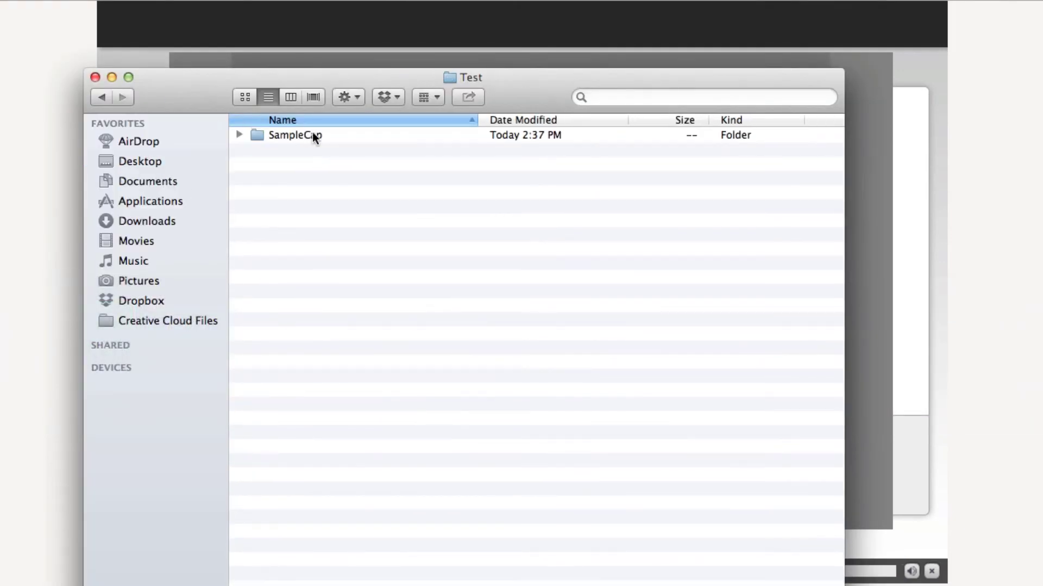
pyautogui.doubleClick(312, 135)
pyautogui.click(301, 132)
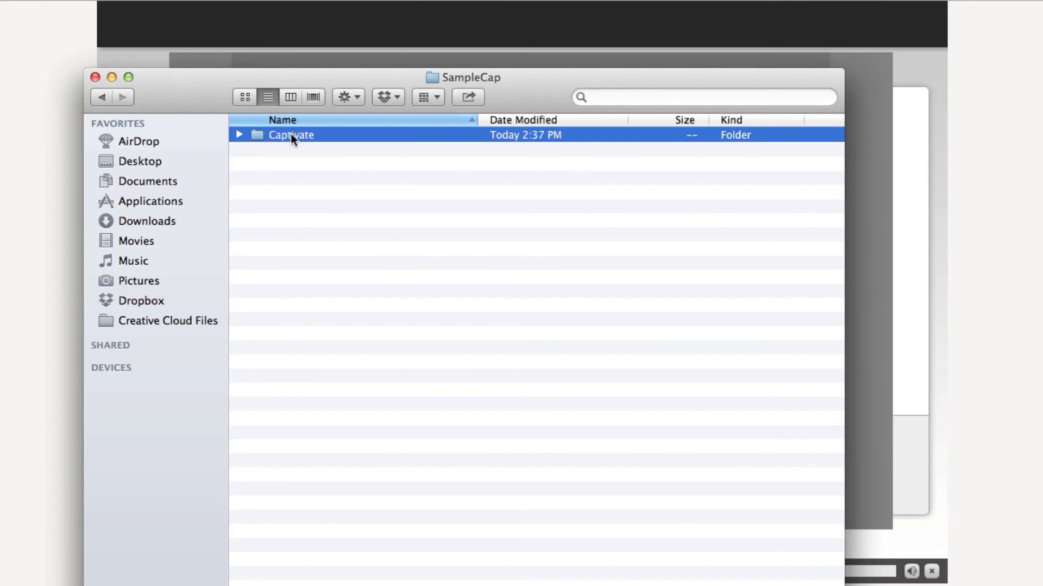
pyautogui.doubleClick(311, 134)
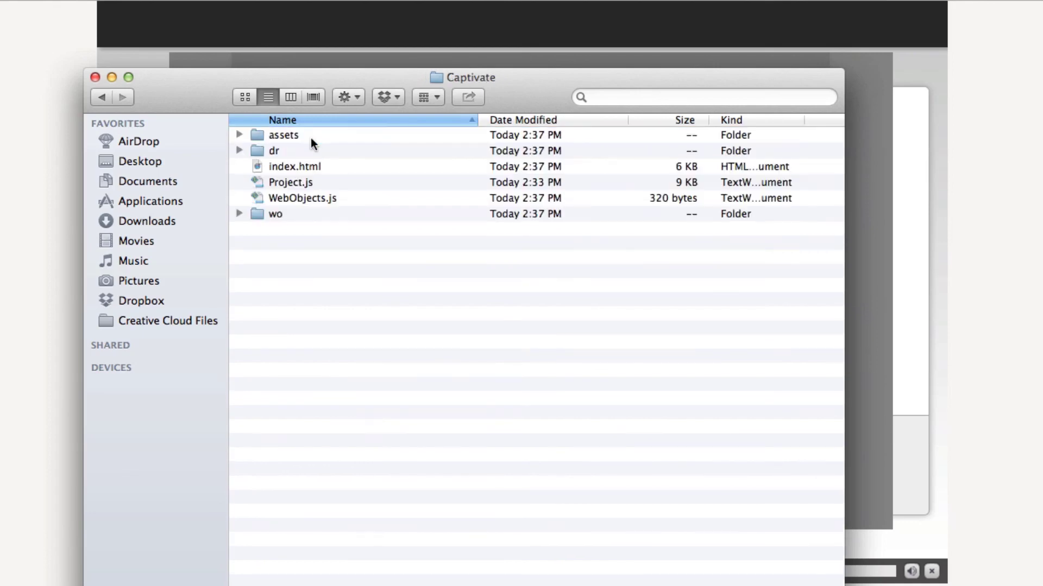
# Check that wo > wo_1 holds the core and pyramid game folders, then go back
pyautogui.doubleClick(278, 214)
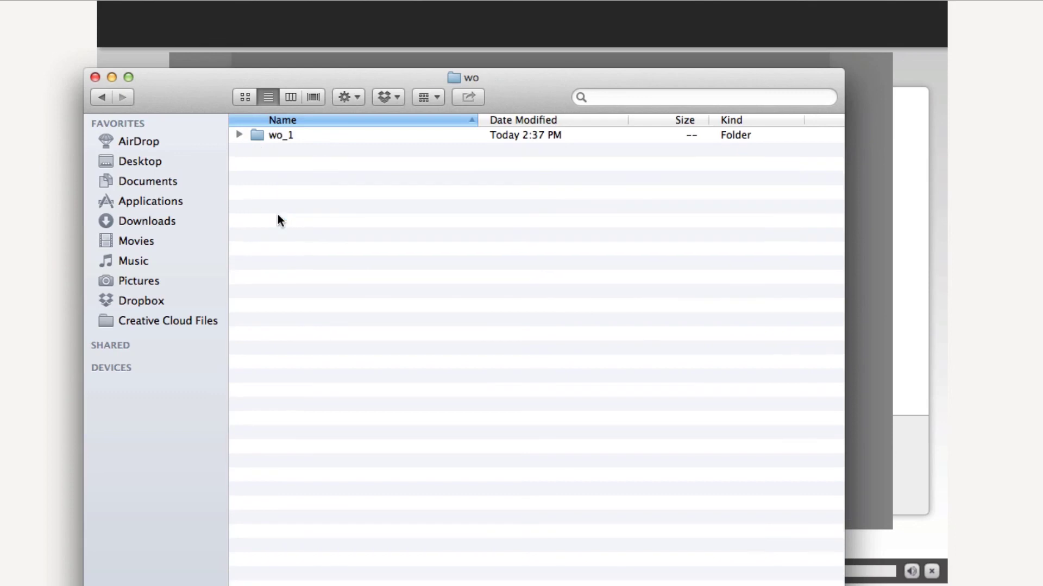
pyautogui.doubleClick(297, 136)
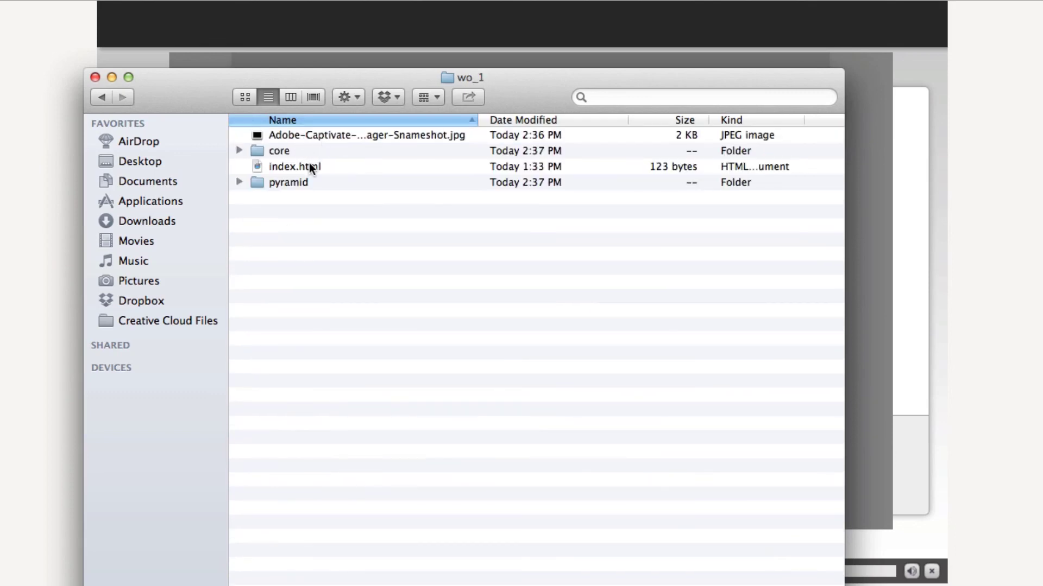
pyautogui.click(312, 152)
pyautogui.click(315, 182)
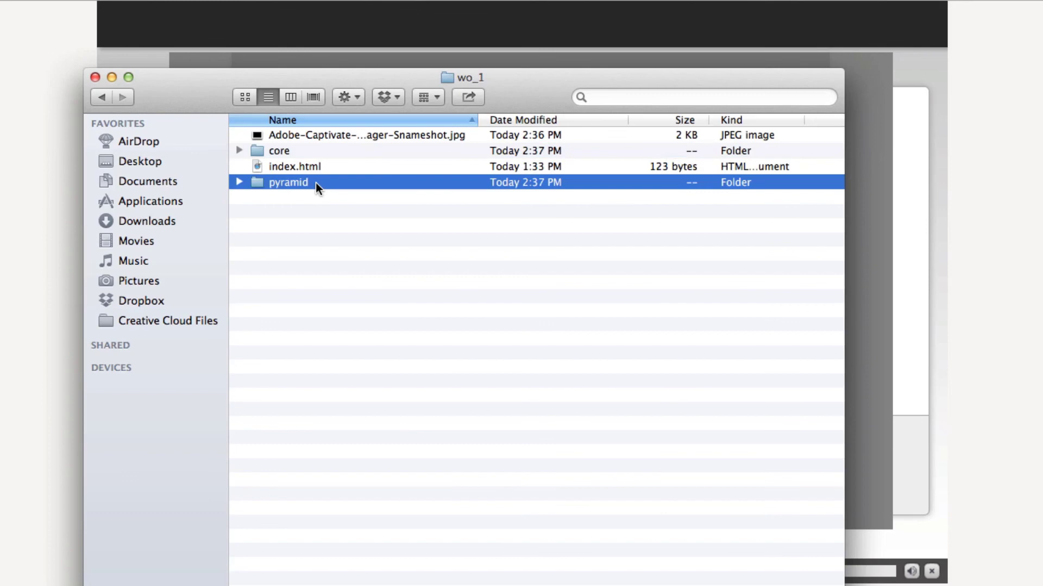
pyautogui.click(101, 97)
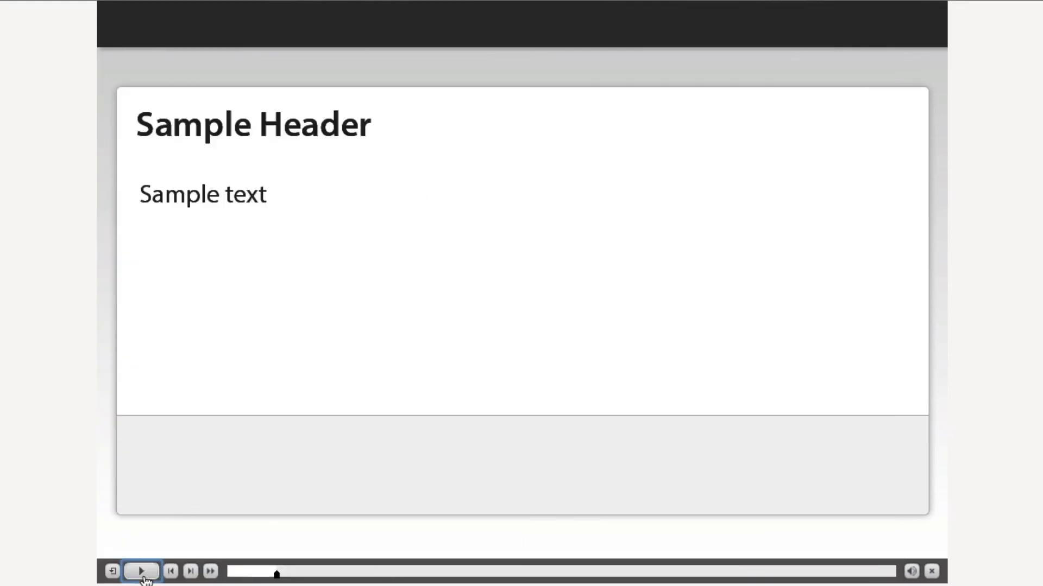
# Play the course, continue past the Pyramid game's title and intro, and pick an answer tile
pyautogui.click(141, 573)
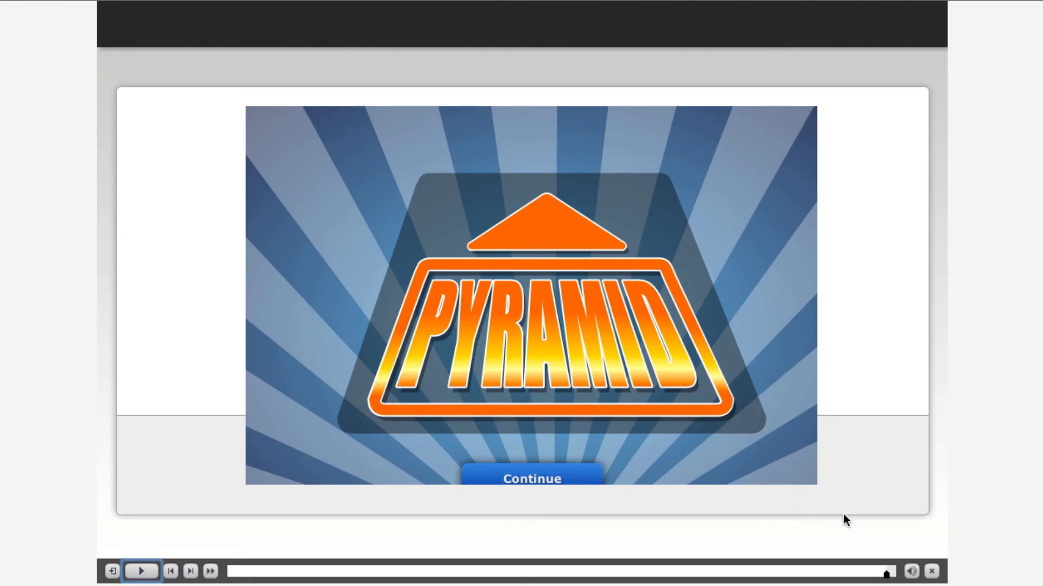
pyautogui.click(552, 478)
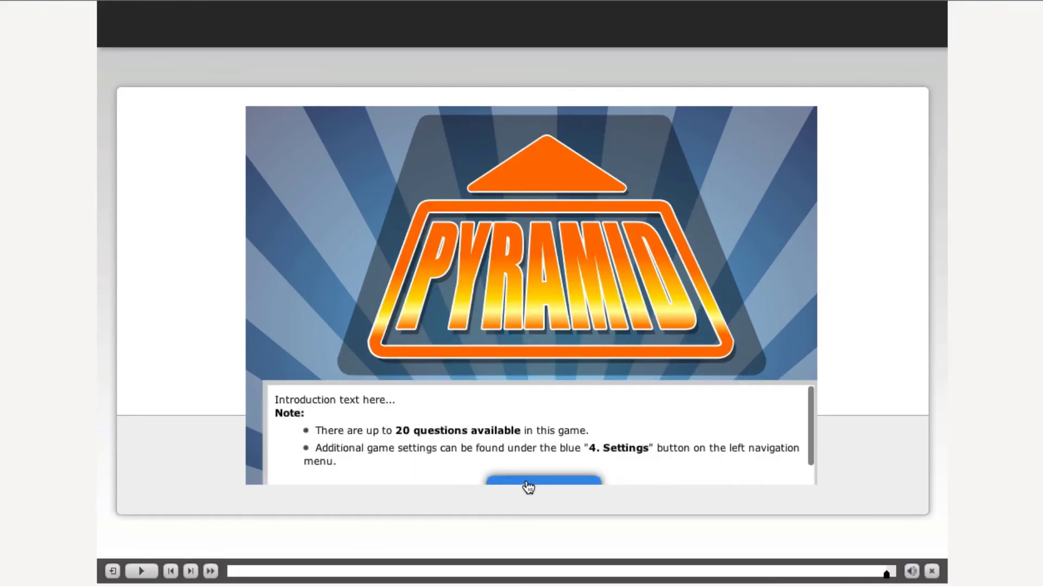
pyautogui.click(530, 486)
pyautogui.click(613, 281)
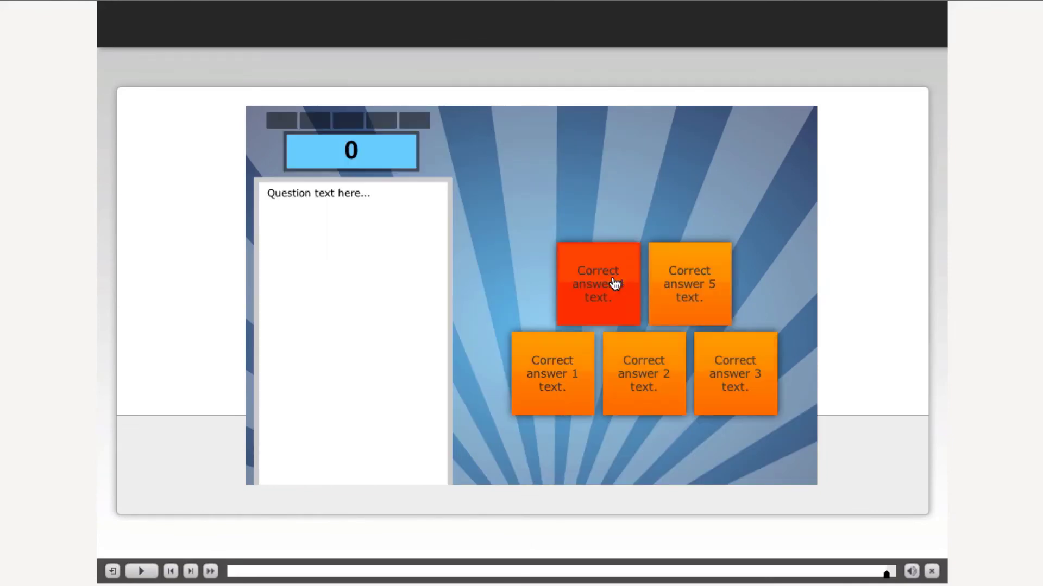